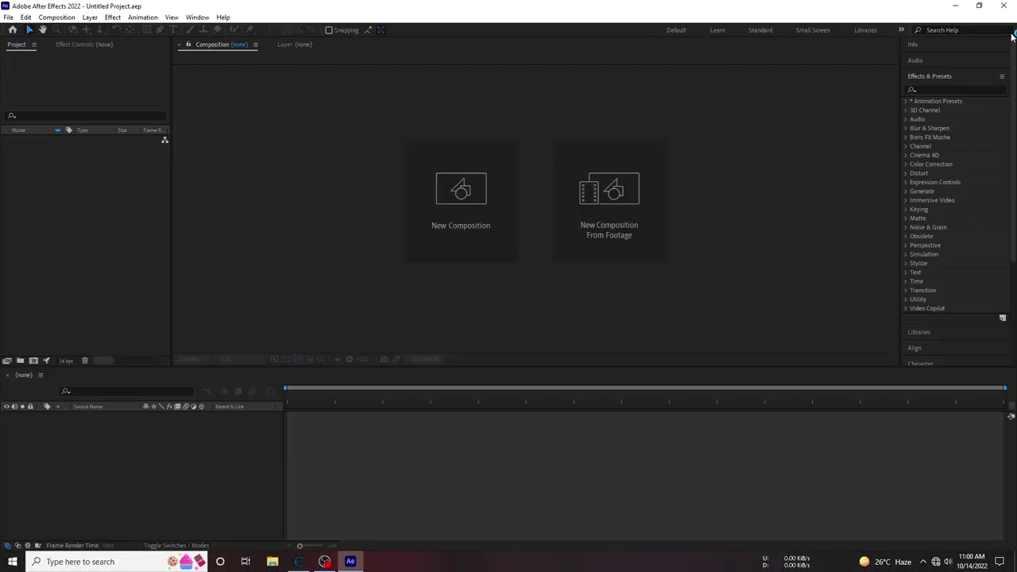
Create a 1920×1080 composition and a second 600×600 composition
left_click(502, 204)
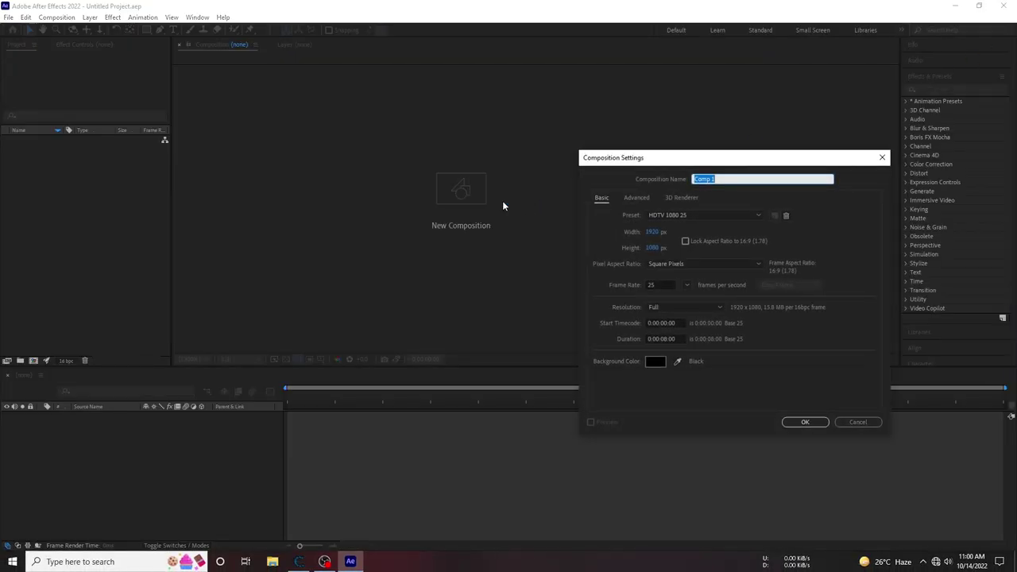
key("Return")
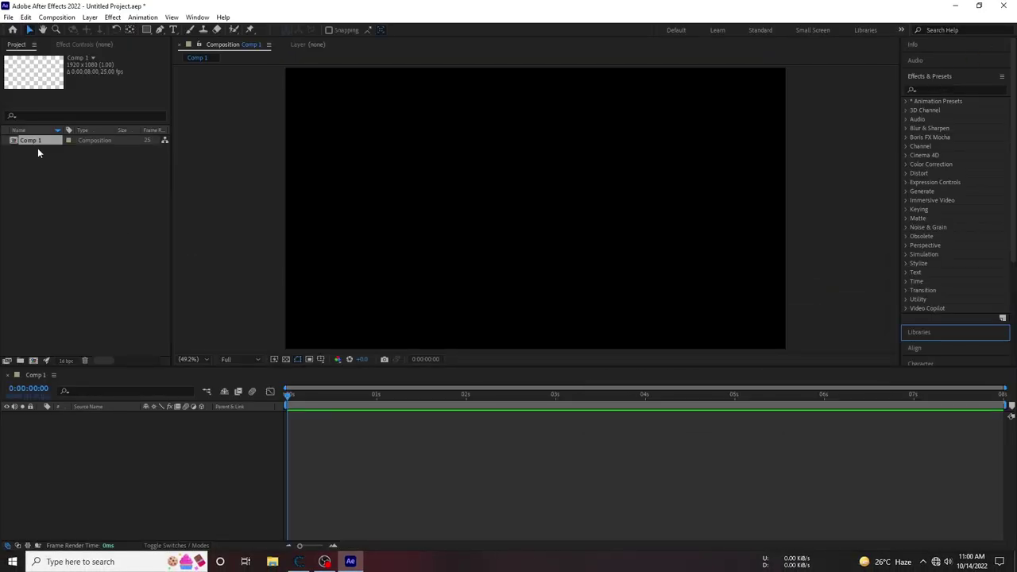
right_click(56, 189)
mouse_move(115, 240)
key("ctrl+n")
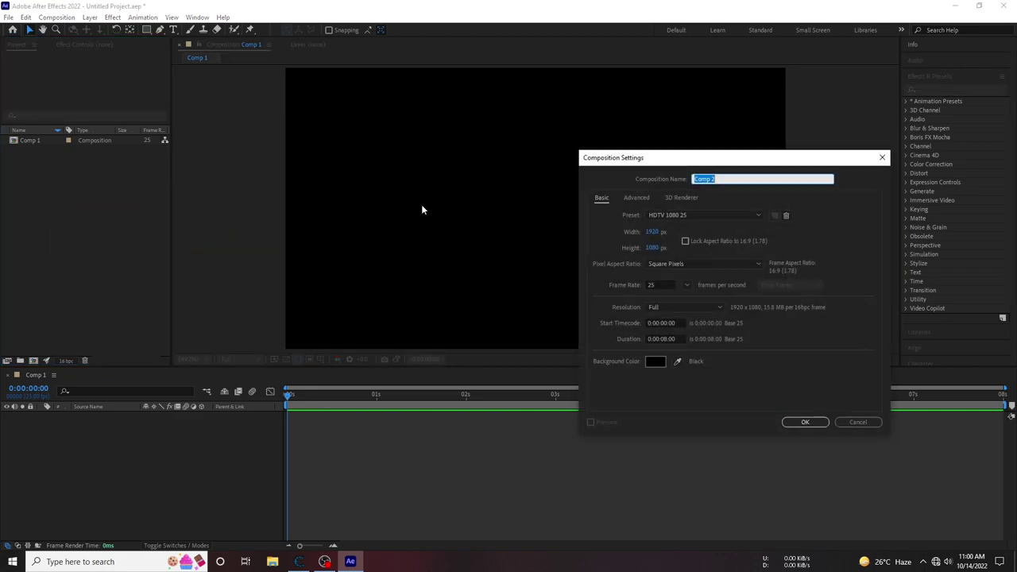
type("0")
left_click(668, 249)
type("6")
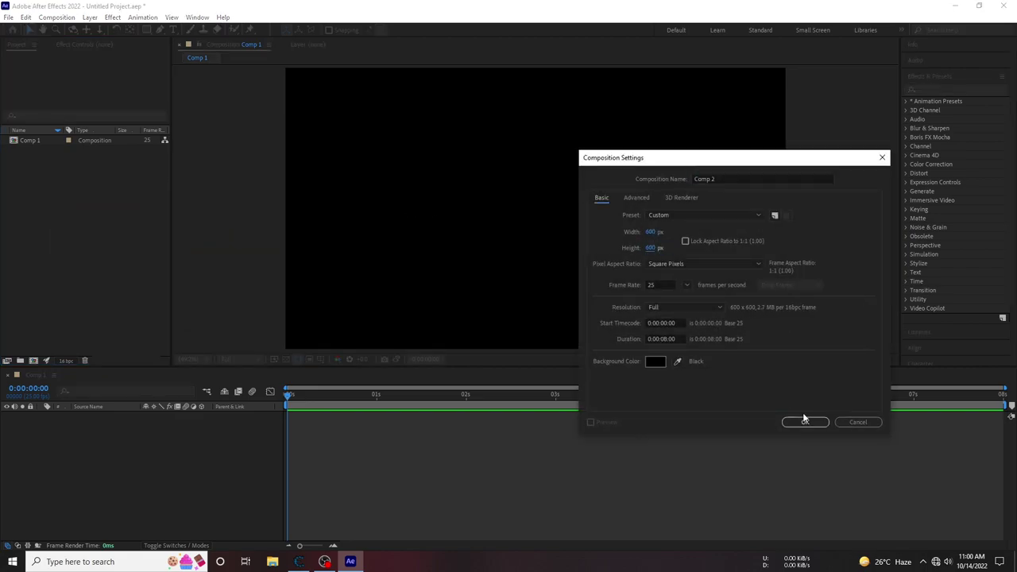
left_click(803, 421)
Rename the 600×600 comp to logo and Comp 1 to main
right_click(34, 140)
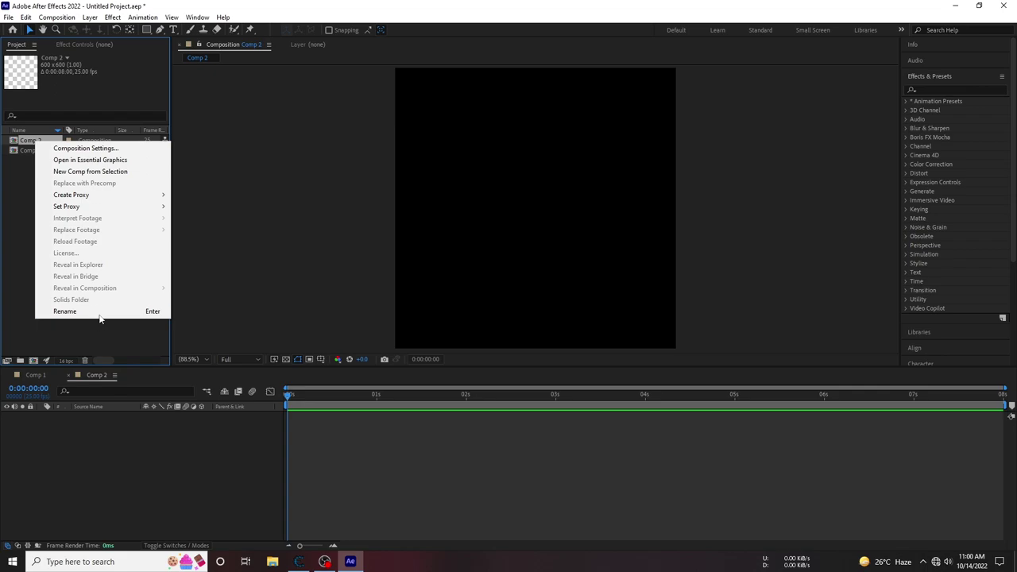
left_click(65, 311)
type("logo")
right_click(34, 147)
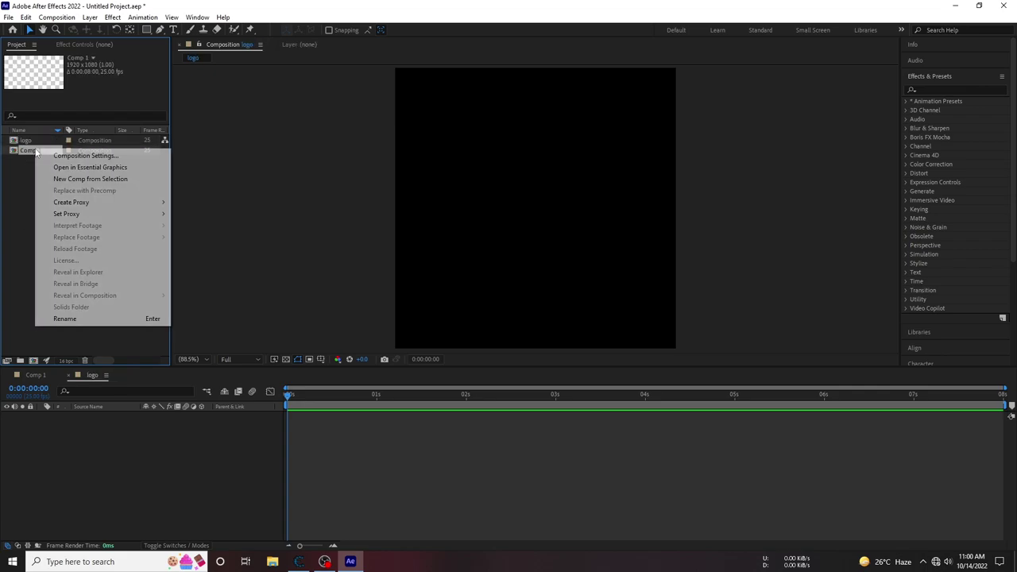
left_click(84, 313)
type("main")
left_click(83, 313)
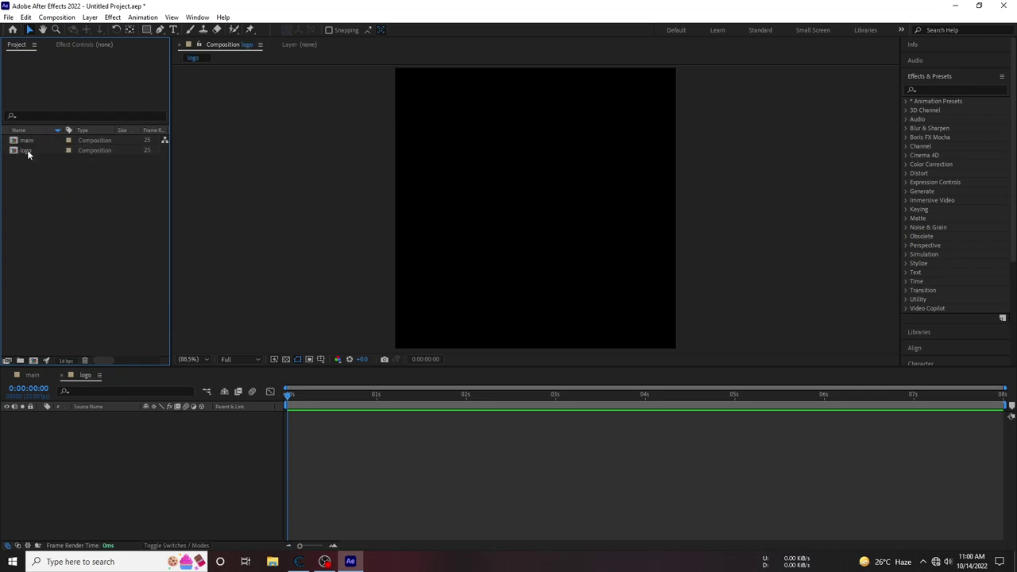
Import the logo.ai artwork into the project
left_click(29, 151)
right_click(30, 215)
left_click(199, 268)
left_click(291, 91)
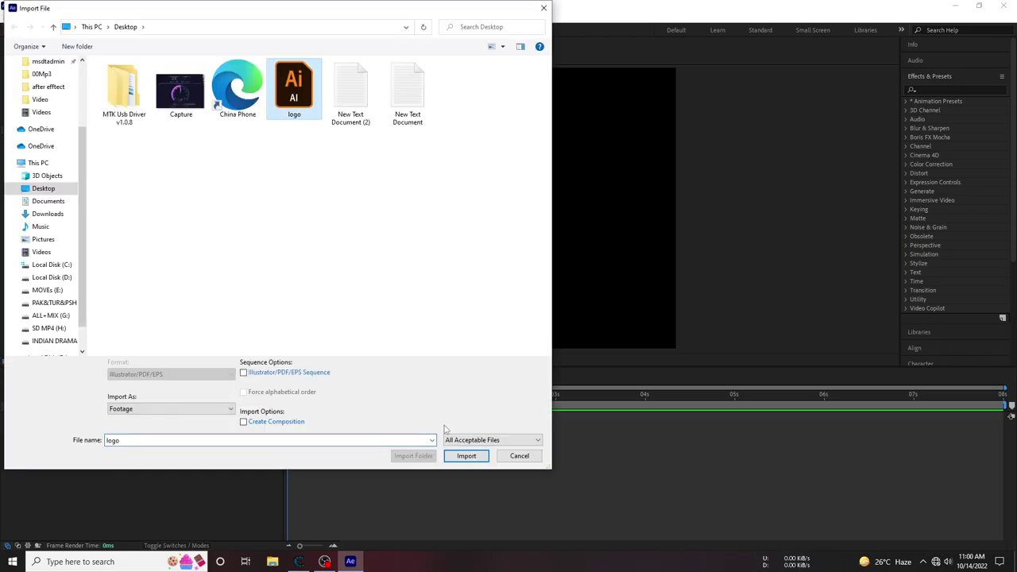
left_click(466, 453)
key("Return")
Place logo.ai as a layer in the logo comp and close that comp's timeline
left_click_drag(27, 157, 97, 445)
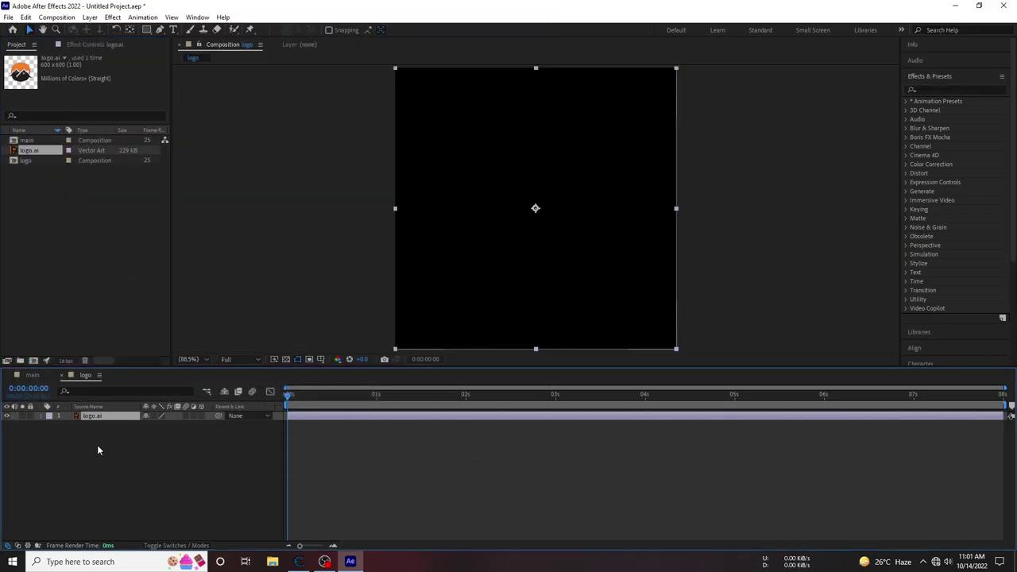
right_click(68, 426)
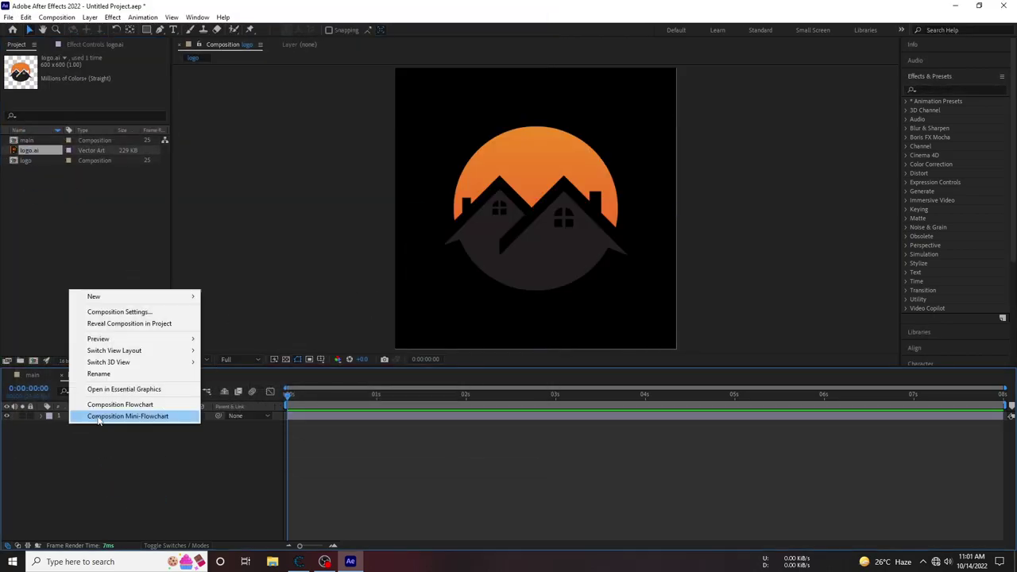
left_click(91, 416)
left_click(61, 374)
Add the logo comp to main and create a white solid named bg beneath it
left_click(28, 161)
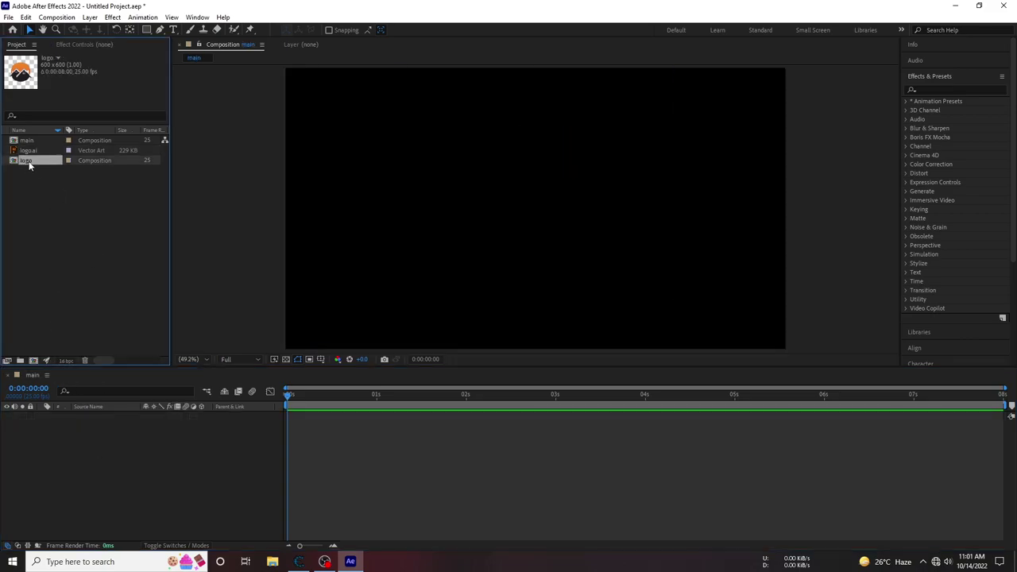
left_click_drag(87, 476, 89, 476)
right_click(139, 434)
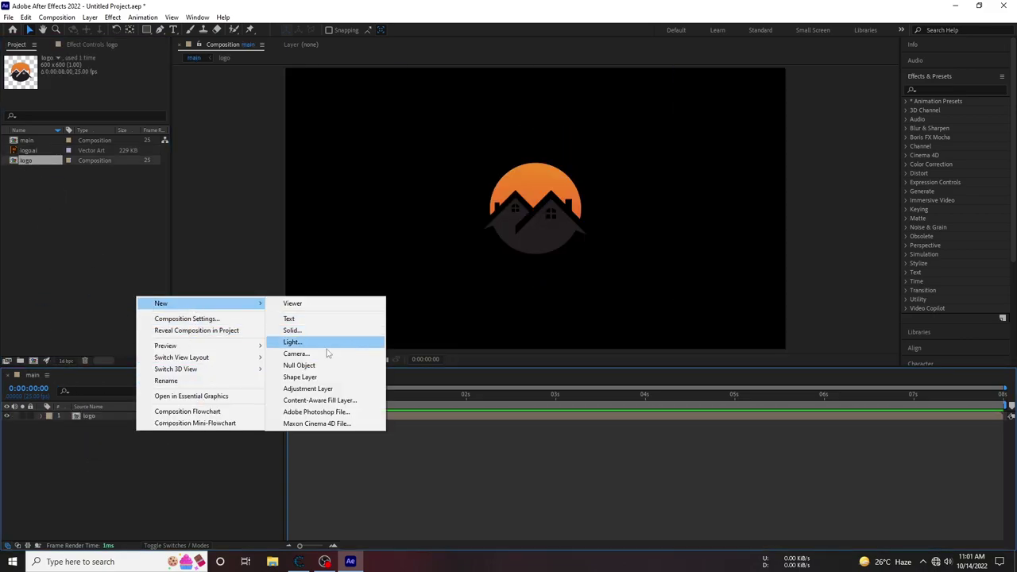
left_click(288, 328)
left_click(396, 463)
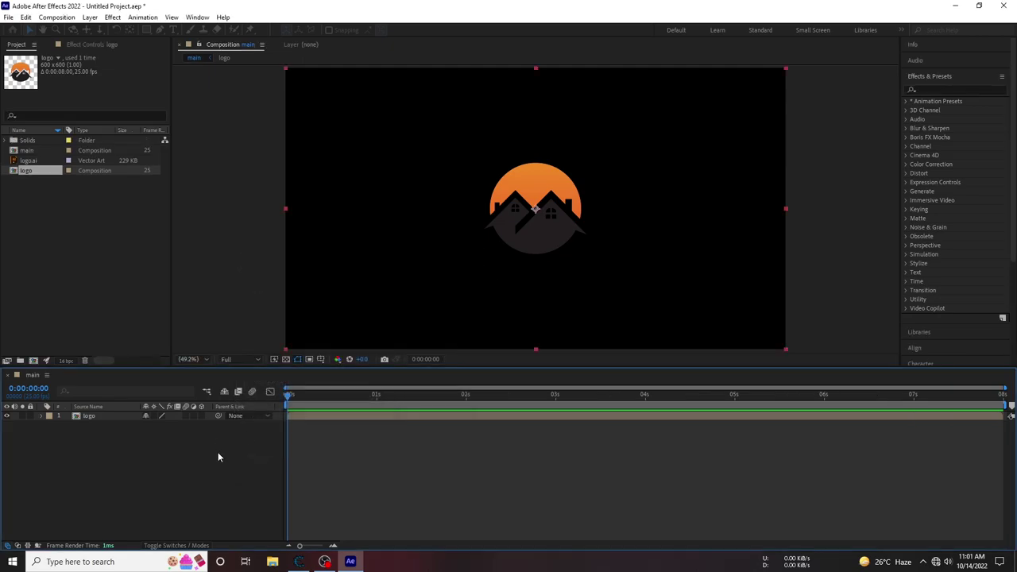
key("ctrl+shift+bracketleft")
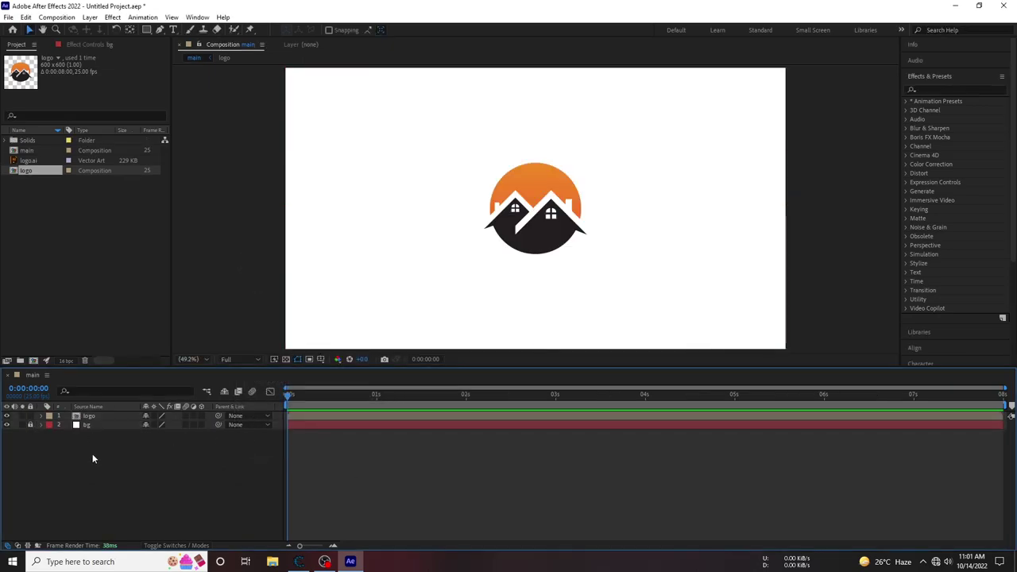
Make the logo layer 3D and separate its Position into X, Y and Z
left_click(93, 418)
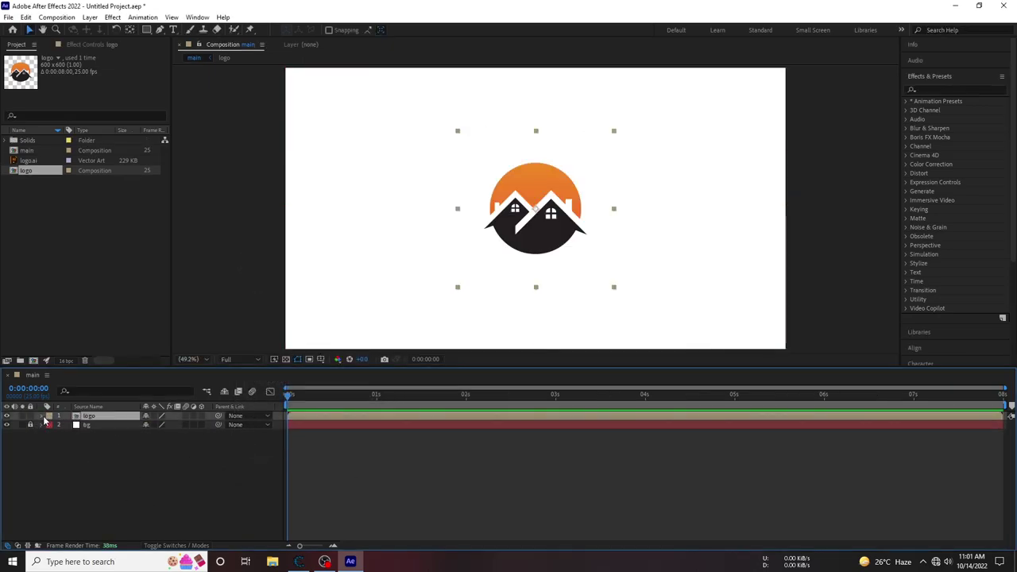
key("p")
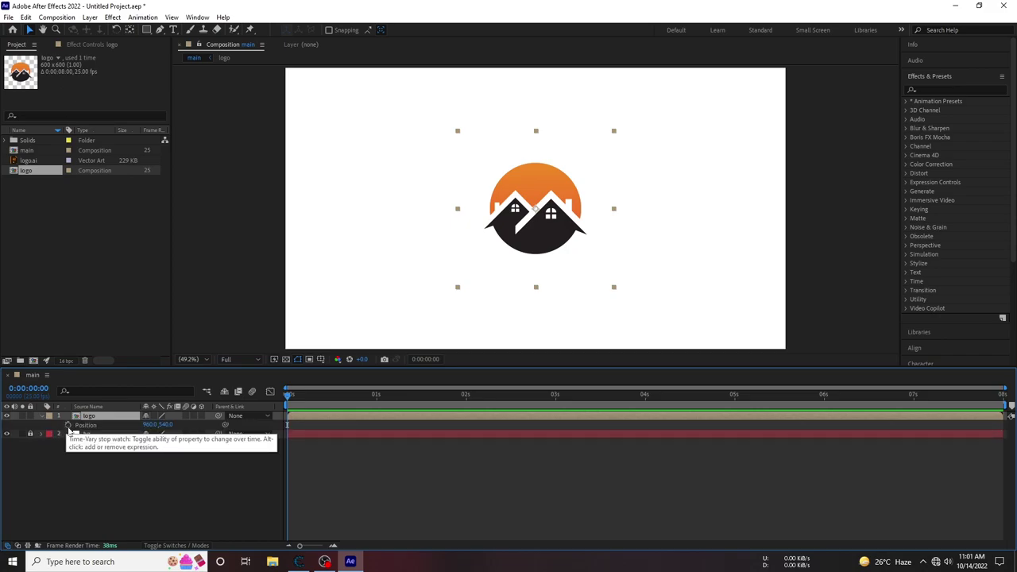
left_click(201, 415)
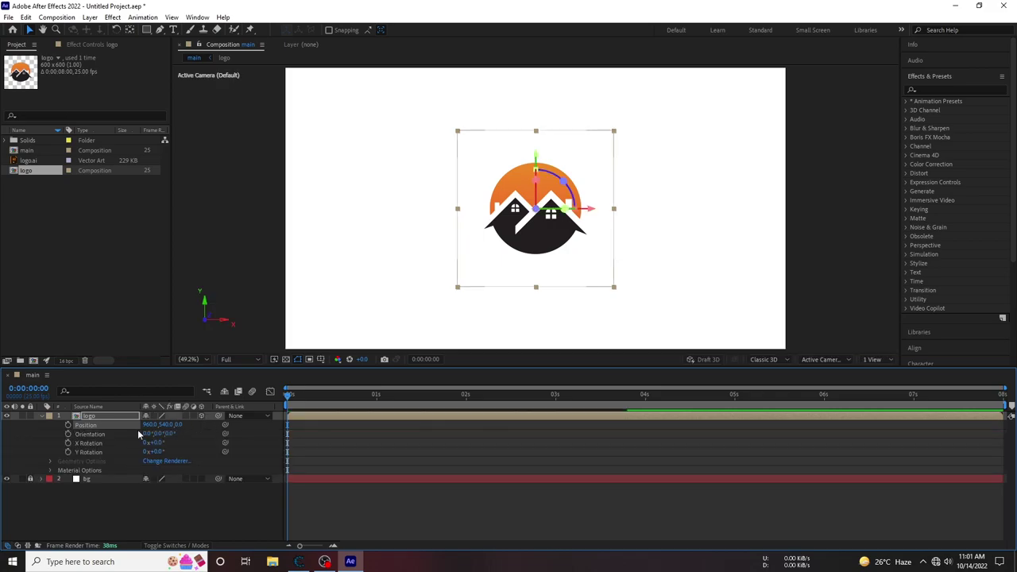
key("ctrl+shift+c")
key("Escape")
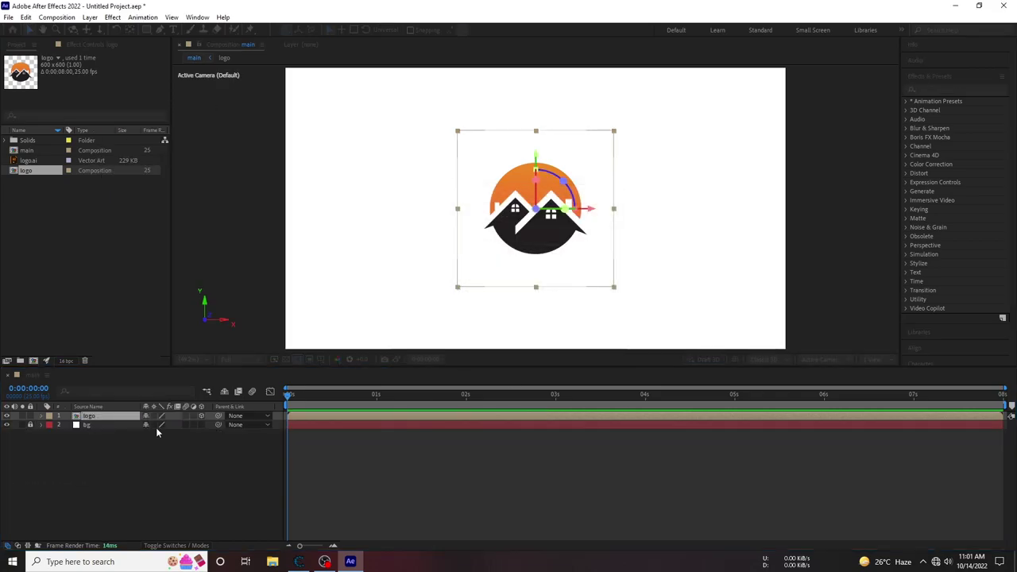
key("p")
right_click(93, 425)
left_click(148, 295)
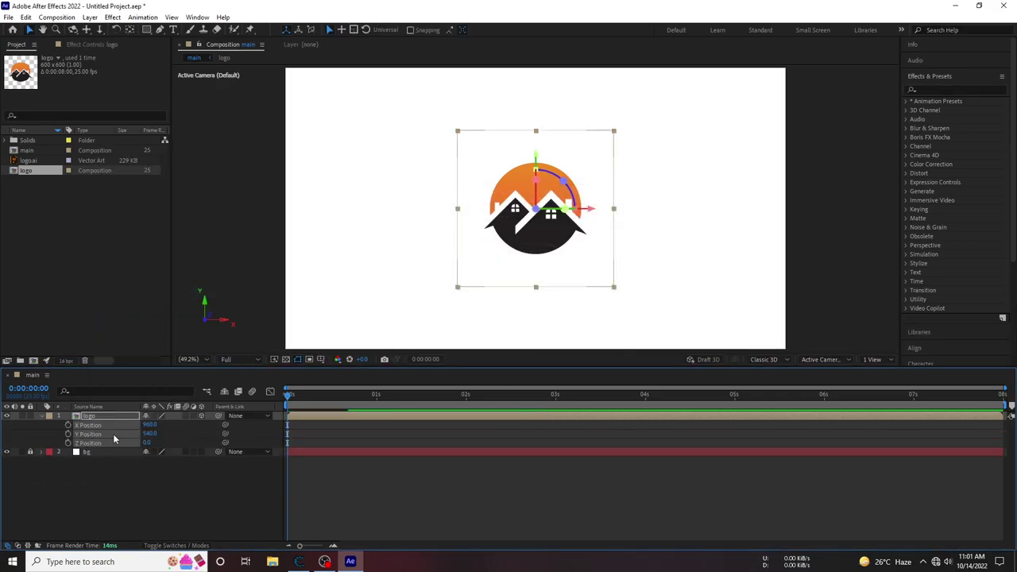
Give the logo's Z Position an index expression
left_click(68, 442, "alt")
type("ind")
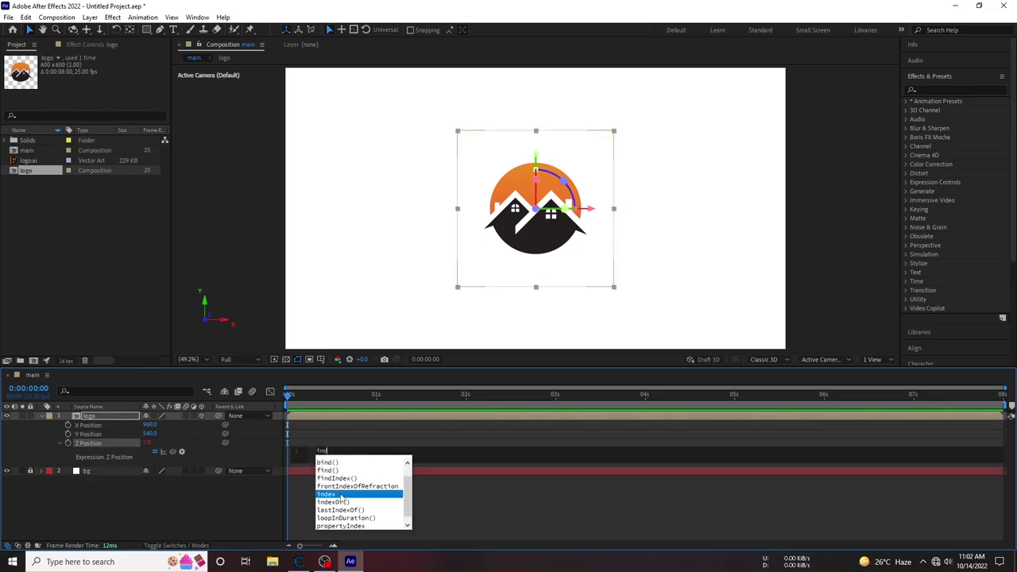
left_click(342, 494)
left_click(155, 437)
Apply Brightness & Contrast to the logo with Brightness -150 and Use Legacy on
left_click(42, 418)
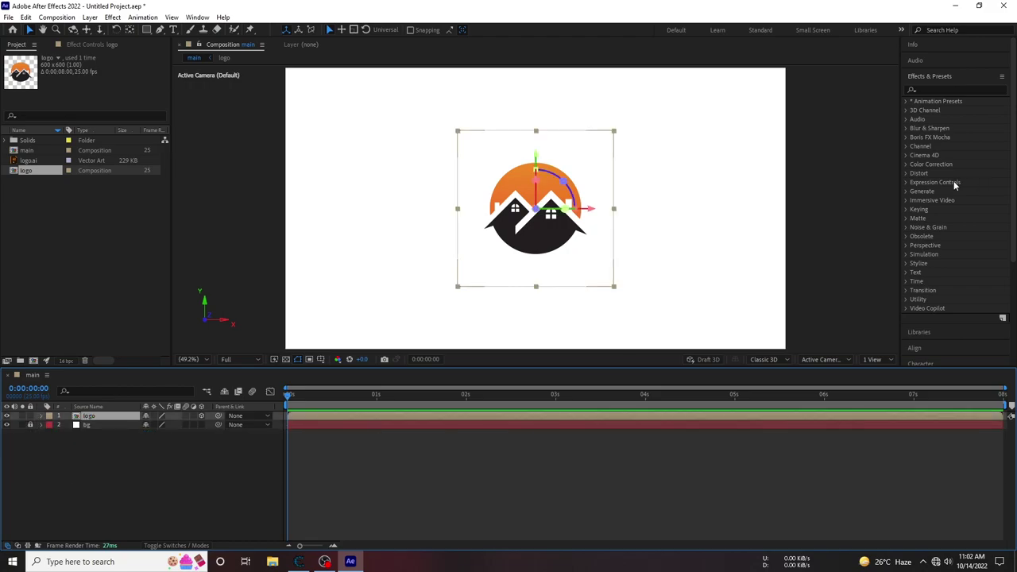
left_click(940, 90)
type("bri")
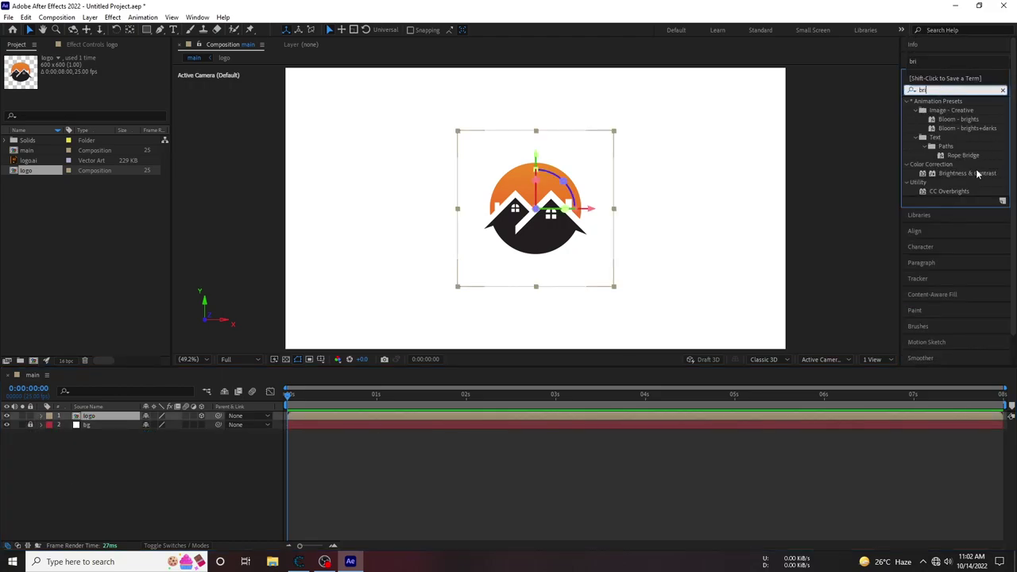
double_click(976, 173)
left_click(99, 75)
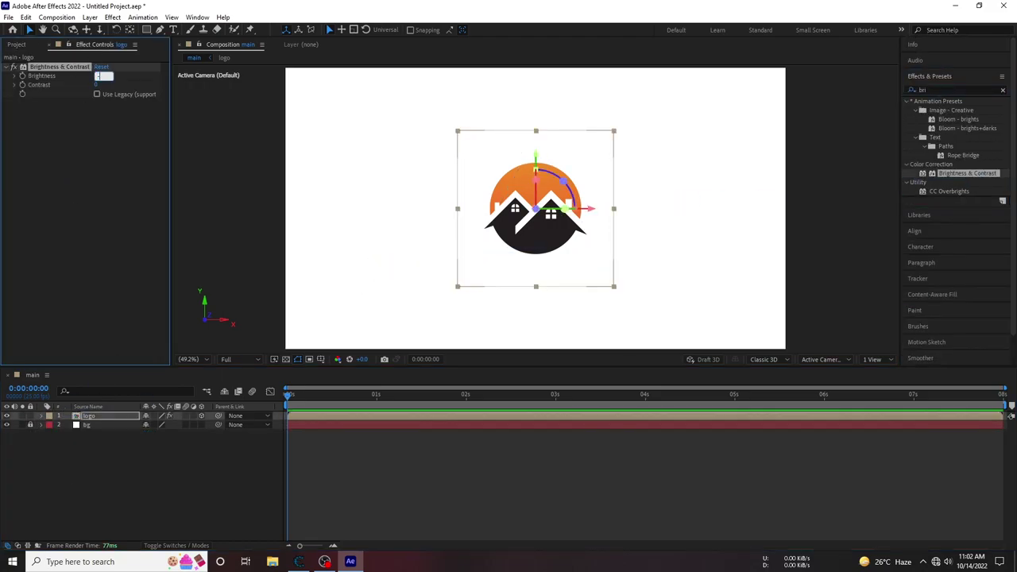
type("0")
key("Return")
left_click(97, 93)
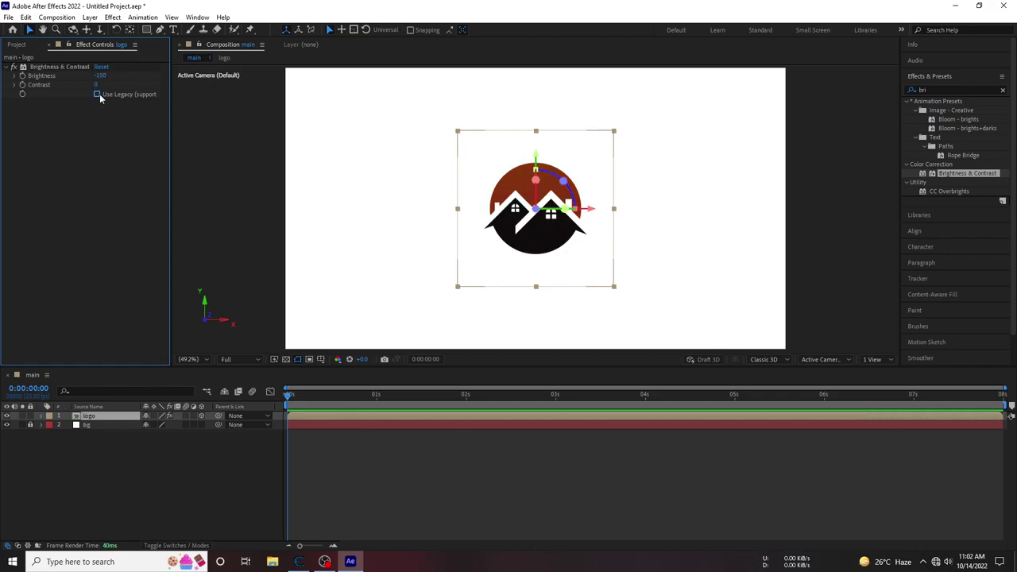
Duplicate the darkened logo layer with Ctrl+D
left_click(138, 503)
left_click(89, 415)
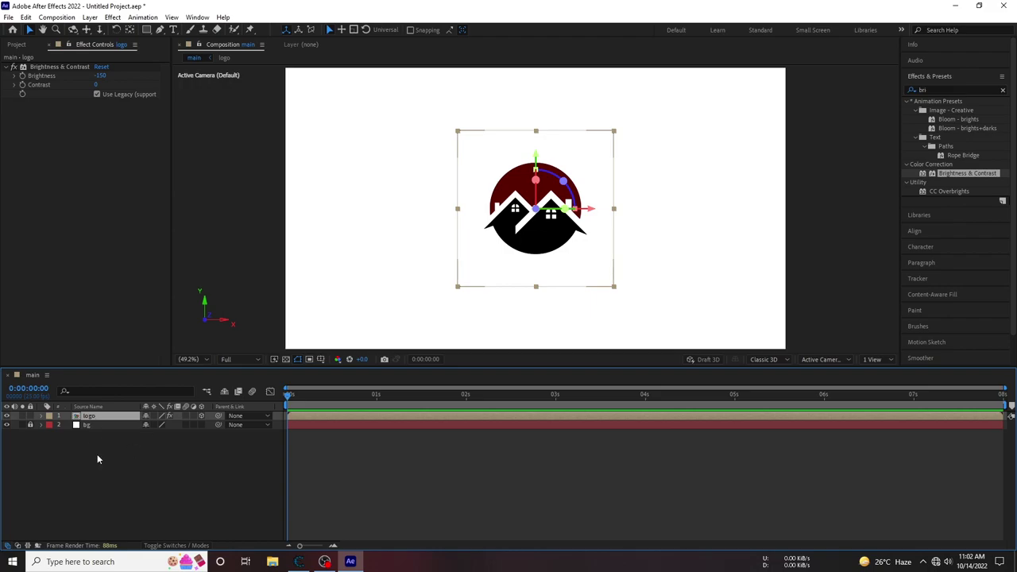
key("ctrl+d")
key("ctrl+d")
key("ctrl+d")
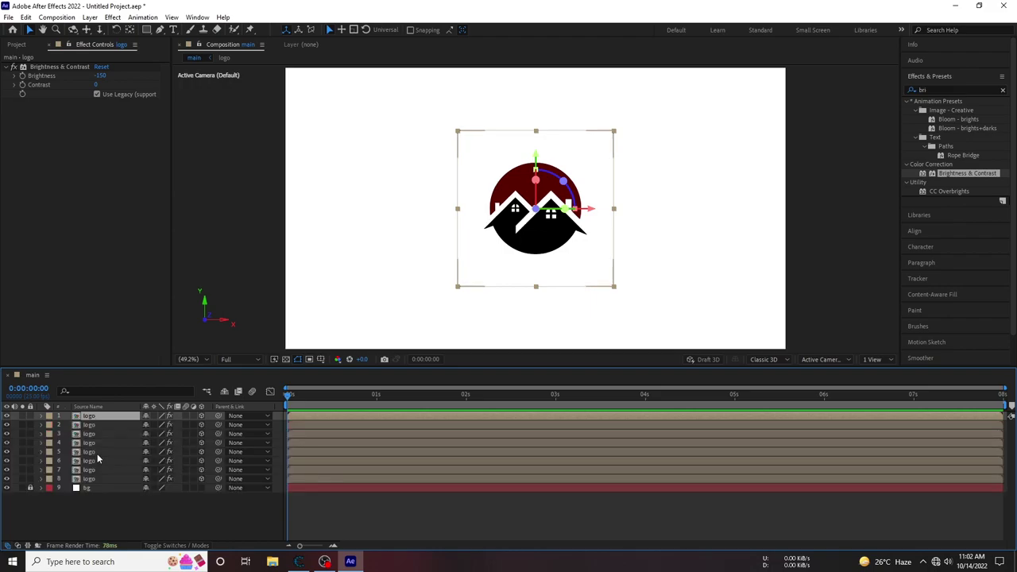
Make more duplicates of the logo layer, then select the top logo
key("ctrl+d")
key("ctrl+d")
key("ctrl+d")
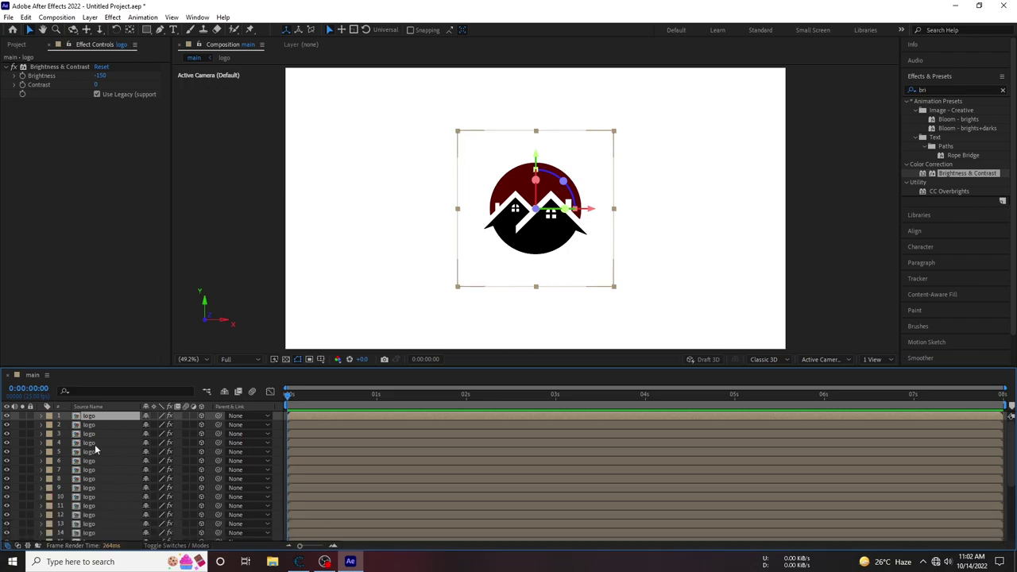
key("ctrl+d")
key("ctrl+d")
right_click(95, 414)
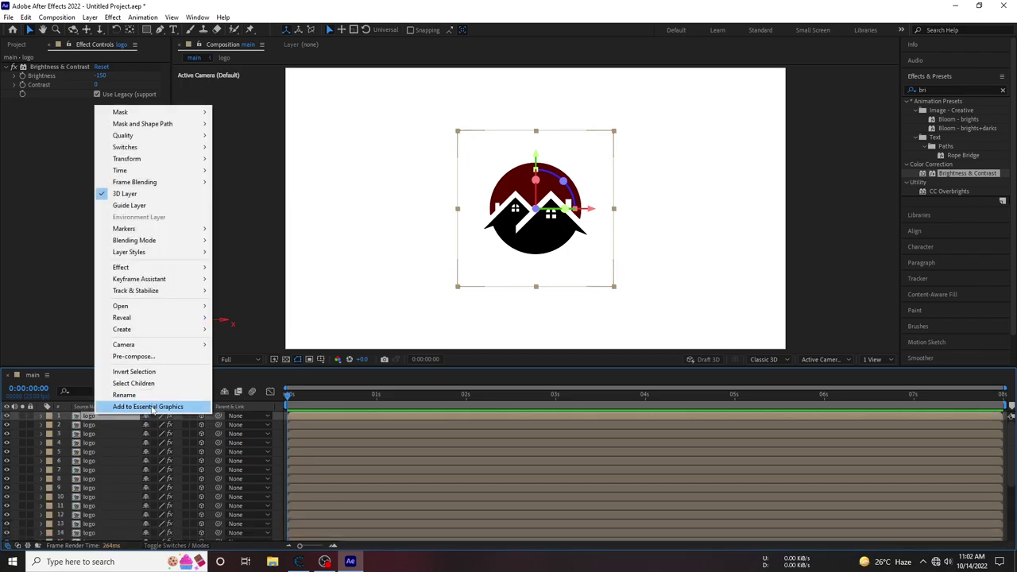
left_click(83, 436)
right_click(92, 418)
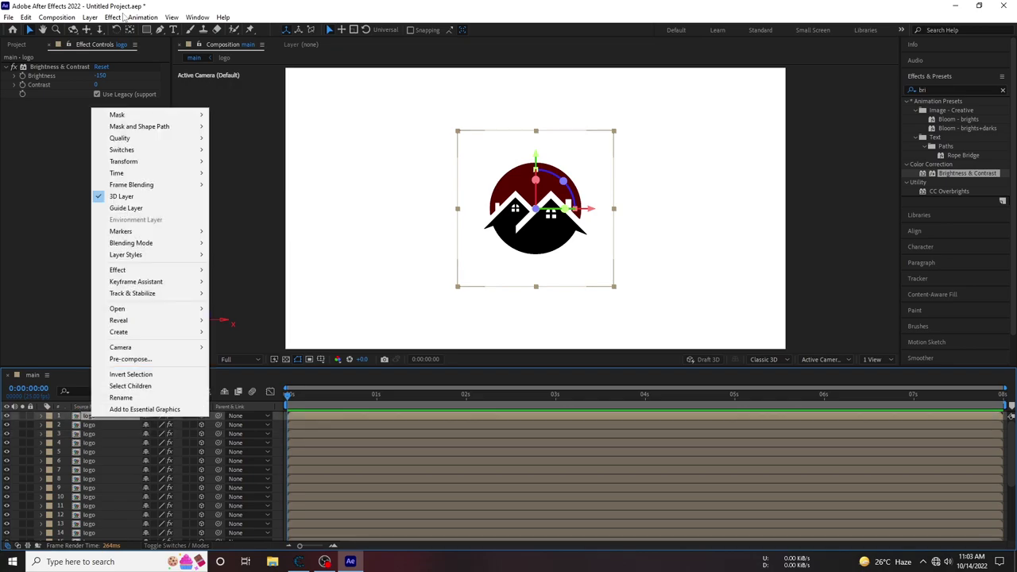
left_click(123, 14)
mouse_move(90, 17)
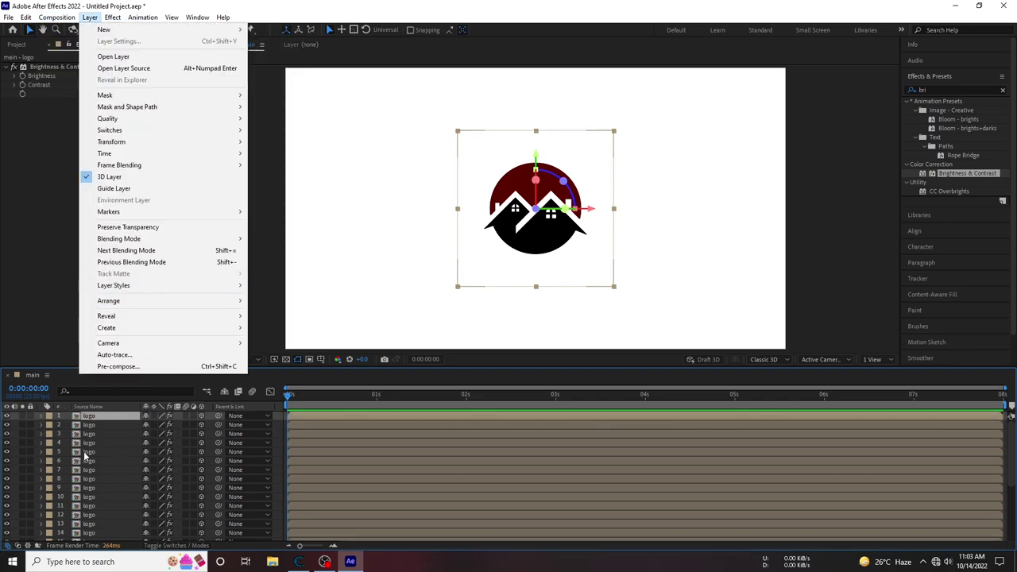
right_click(94, 417)
left_click(96, 416)
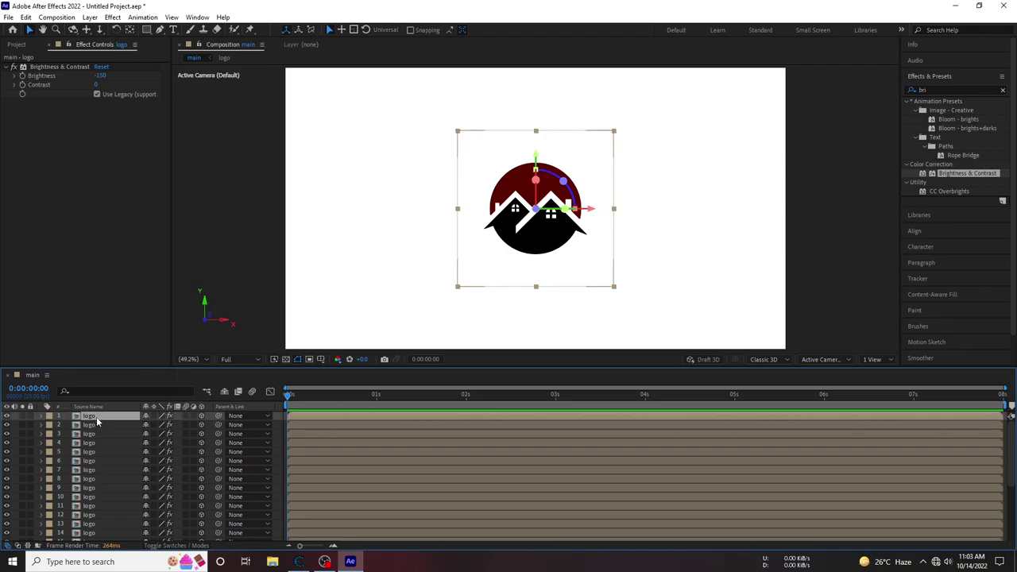
Delete the bottom logo copy, layer 31
scroll(105, 450, "down", 6)
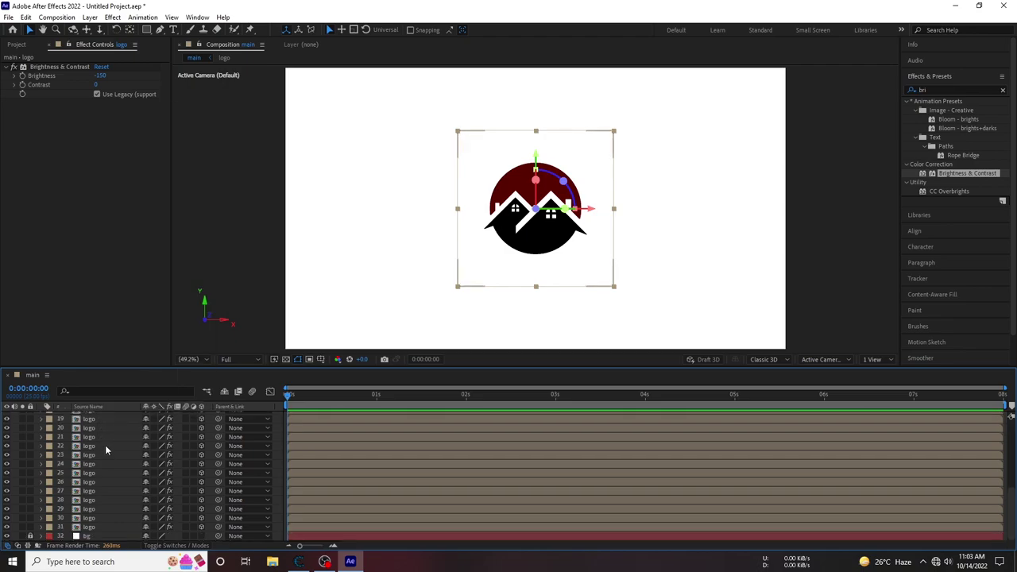
left_click(87, 528)
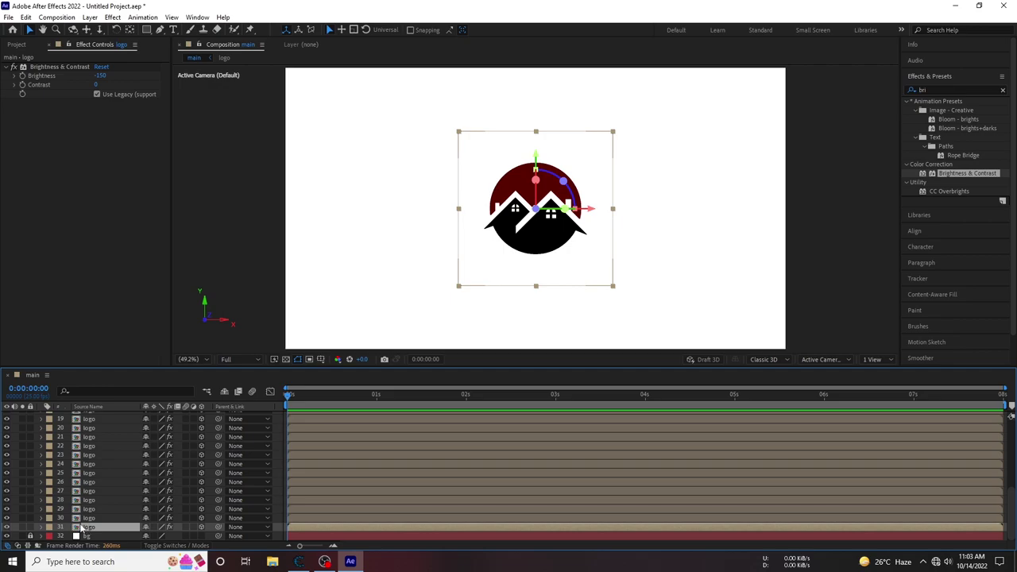
key("Delete")
right_click(83, 530)
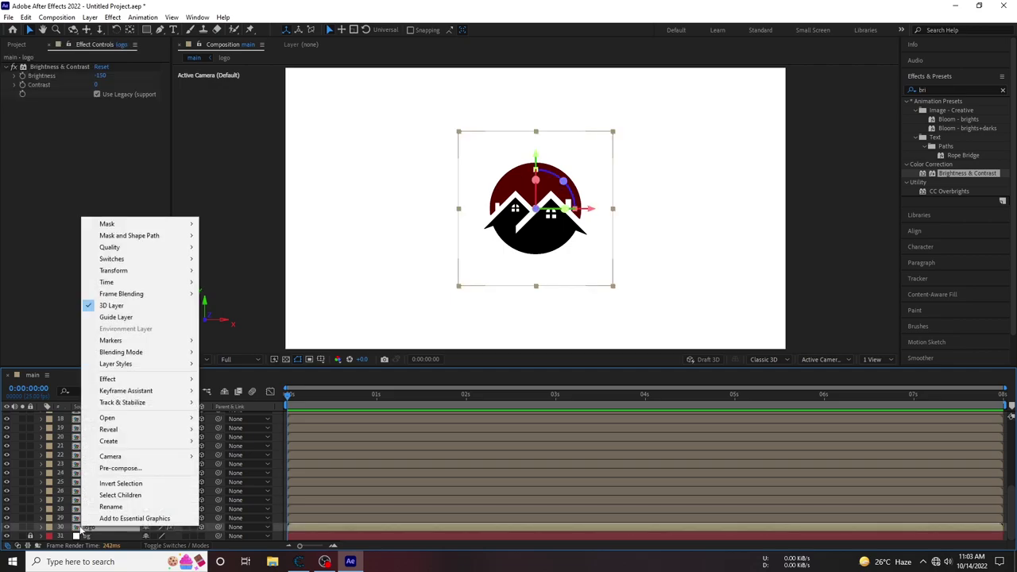
key("Escape")
key("Delete")
scroll(83, 469, "up", 6)
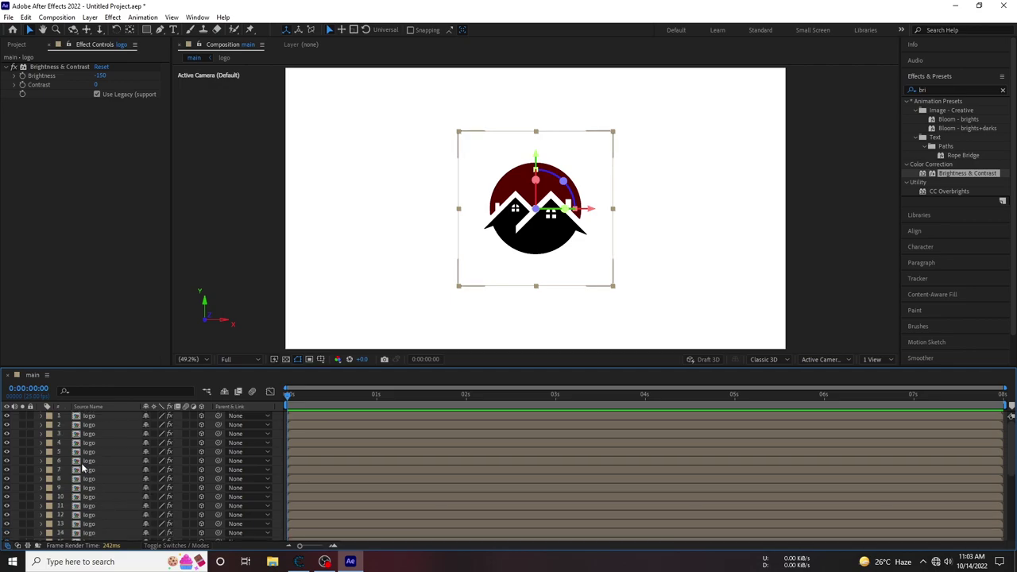
Delete the in-between logo copies, keeping the top logo, layer 30 and bg
key("ctrl+a")
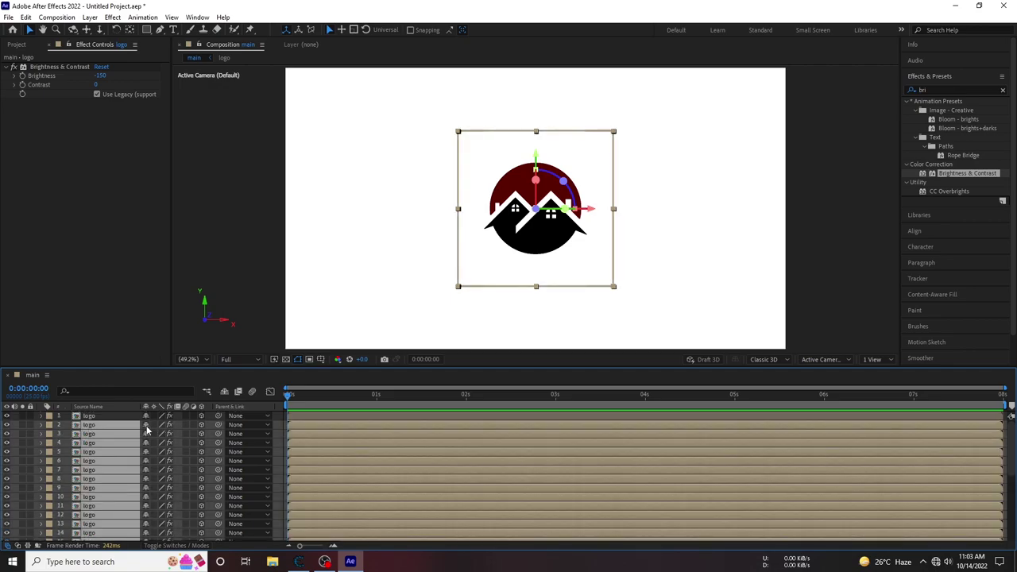
key("Delete")
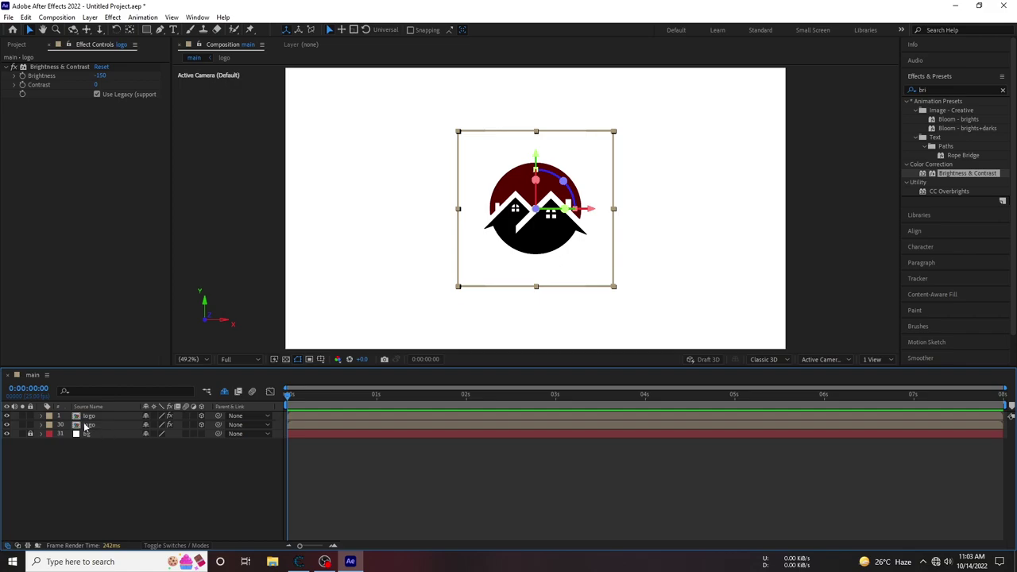
left_click(89, 415)
left_click(33, 76)
Remove Brightness & Contrast from the top logo so it is orange again
left_click(54, 67)
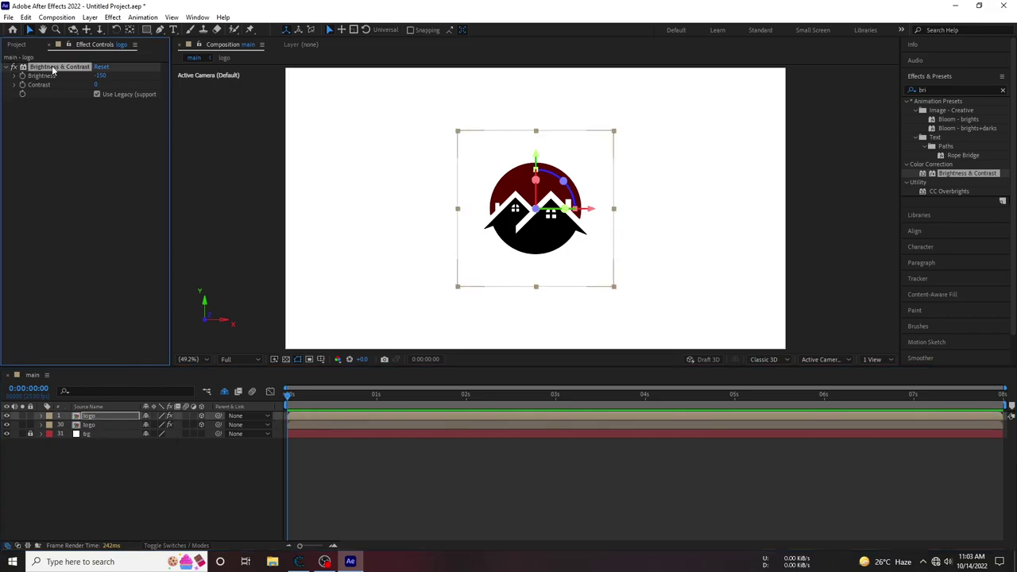
key("Delete")
left_click(89, 425)
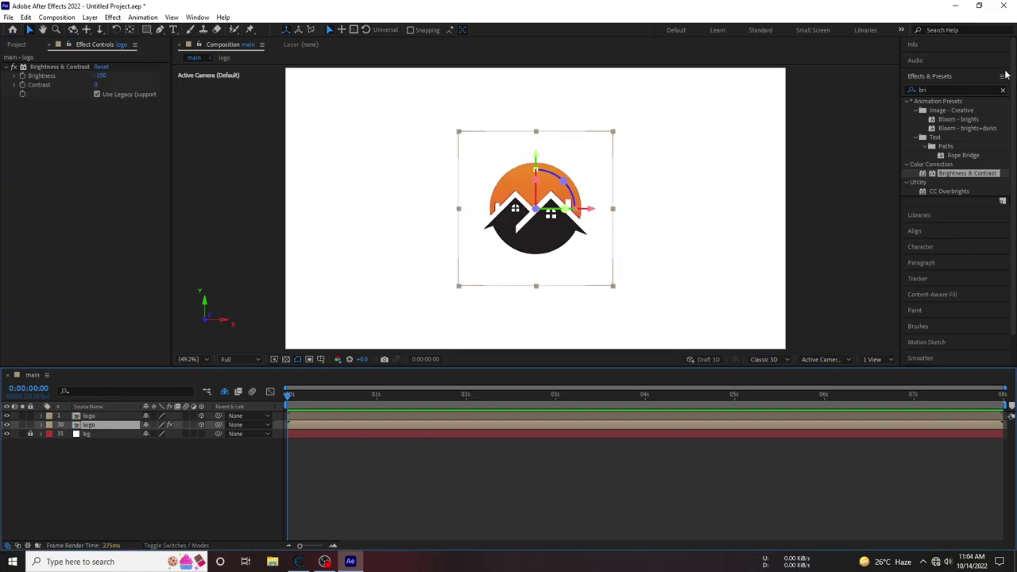
Apply a Drop Shadow with Softness 130 to logo layer 30
left_click(948, 90)
type("bro")
key("BackSpace")
key("BackSpace")
key("BackSpace")
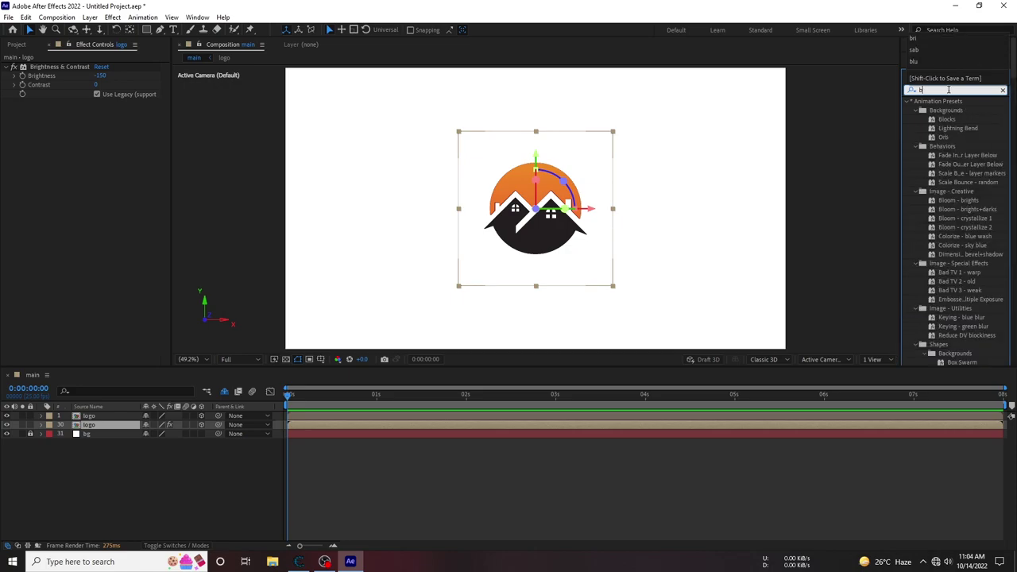
type("dro")
left_click_drag(956, 217, 91, 425)
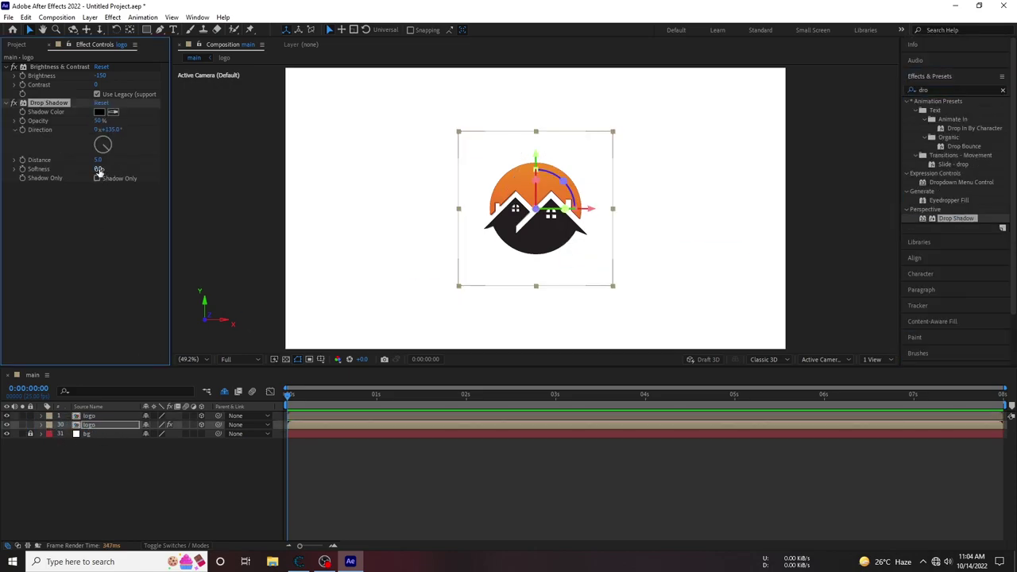
left_click(99, 169)
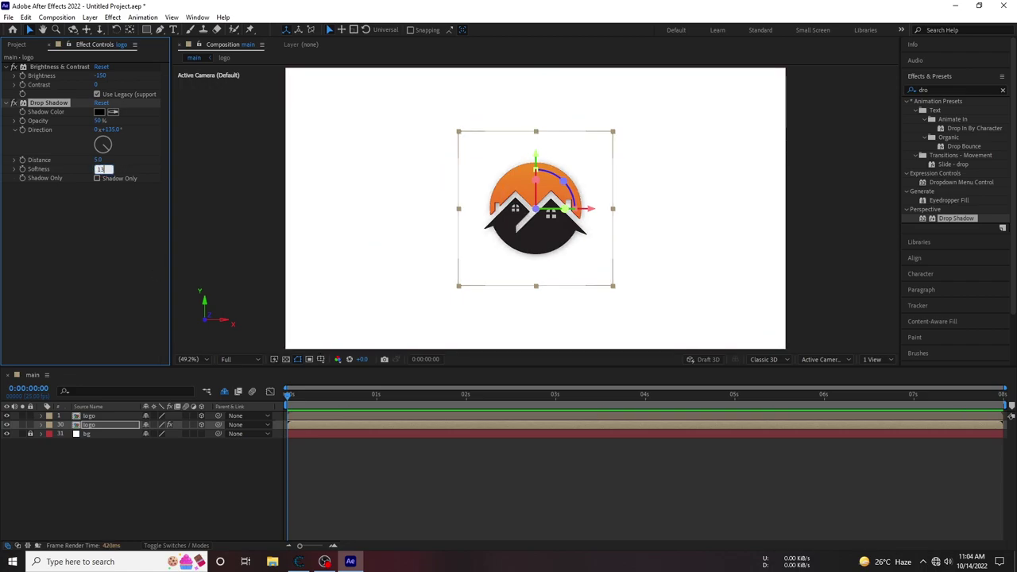
left_click(101, 256)
left_click(128, 497)
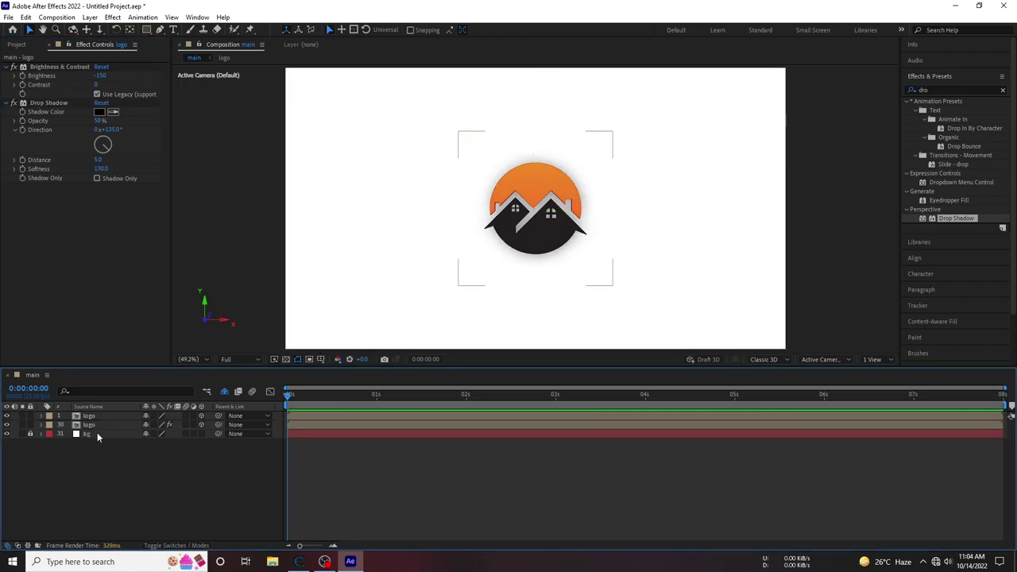
right_click(95, 467)
Add Camera 1 with default settings and orbit the view around the logo
mouse_move(118, 336)
left_click(274, 389)
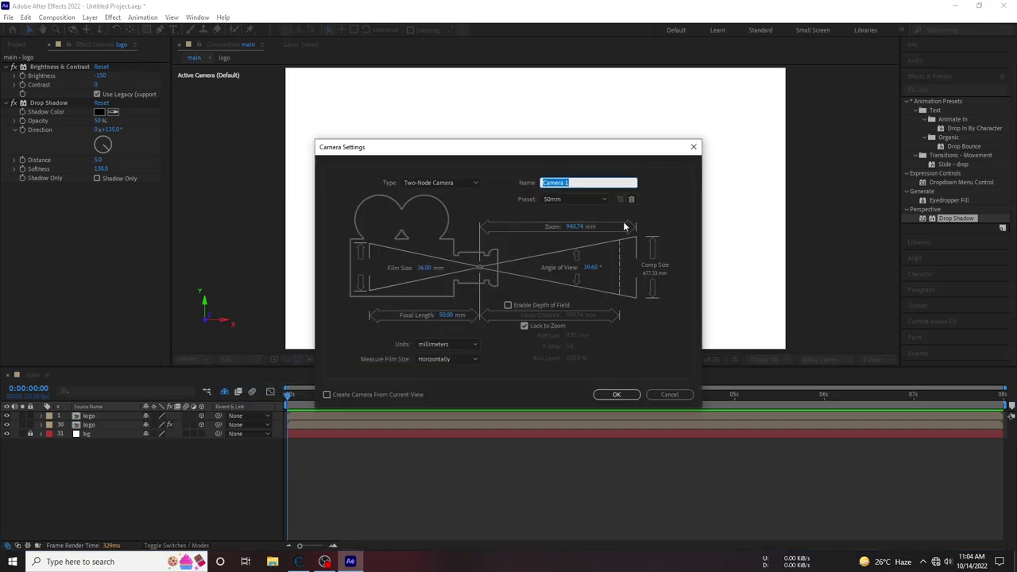
left_click(616, 394)
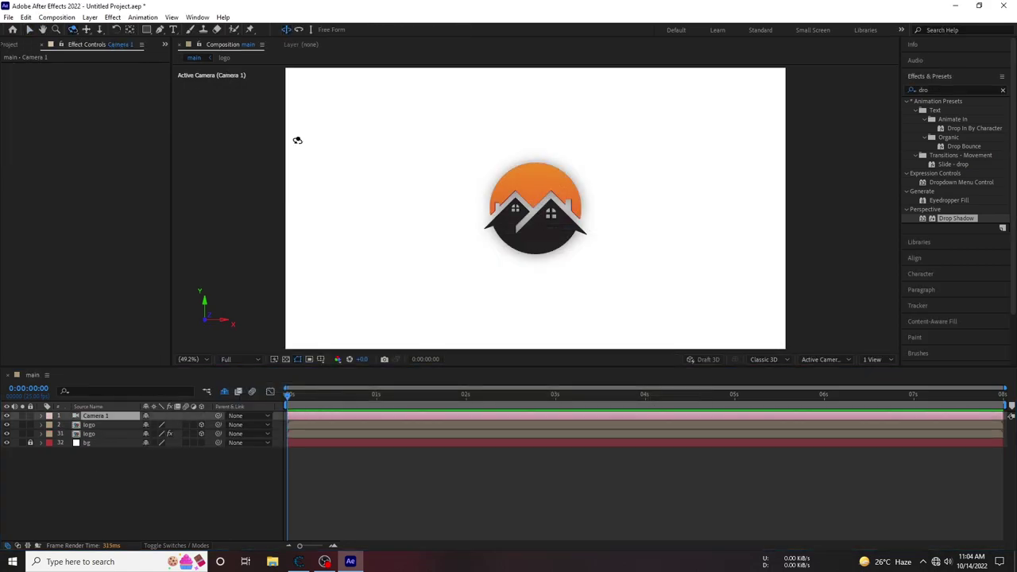
left_click_drag(497, 246, 451, 316)
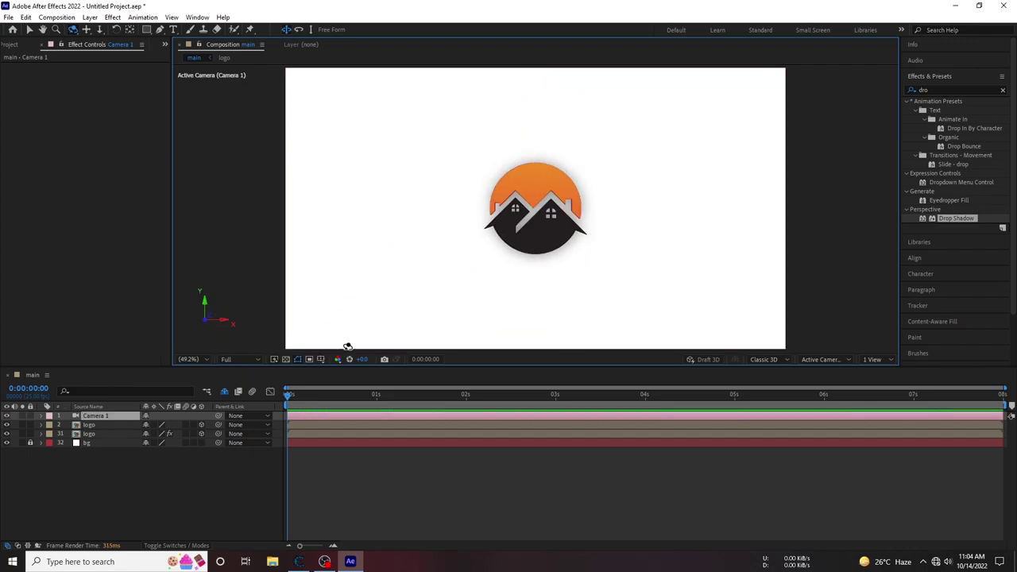
Add Null 1 and parent Camera 1 to it
right_click(248, 326)
mouse_move(226, 332)
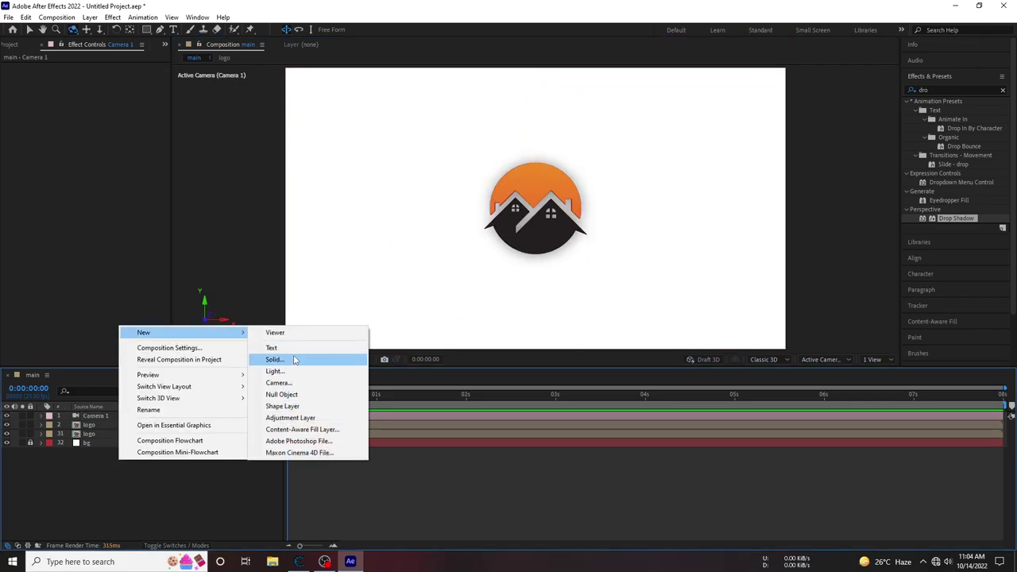
left_click(299, 395)
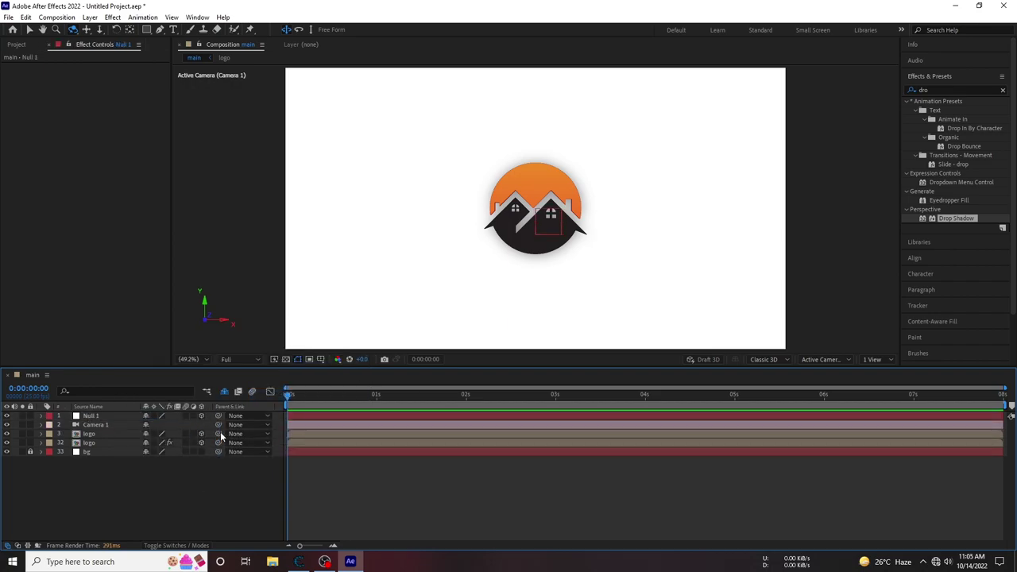
left_click_drag(218, 424, 99, 416)
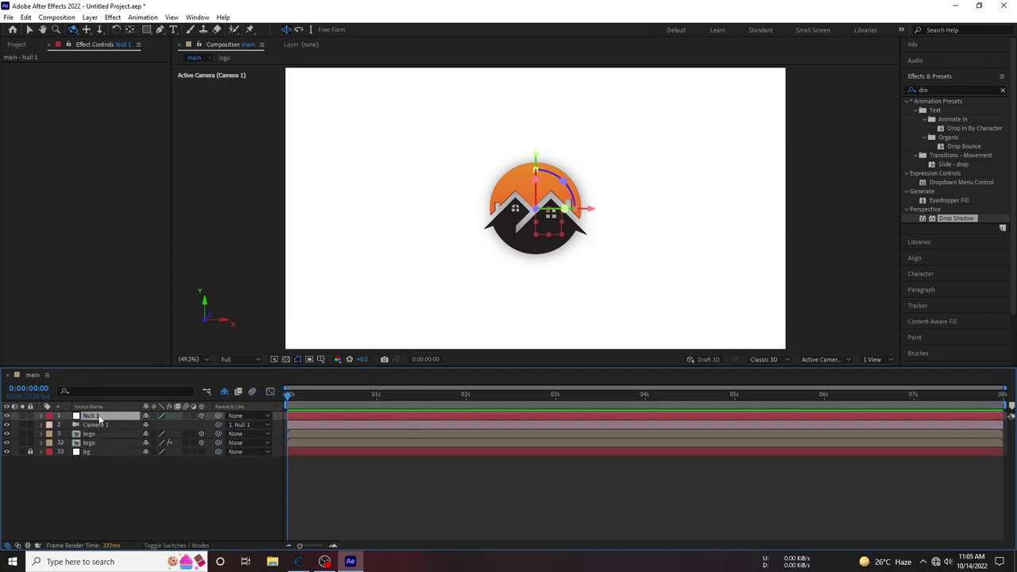
Show Null 1's Rotation and Scale and keyframe its X, Y and Z Rotation
key("r")
key("ctrl+s")
key("Escape")
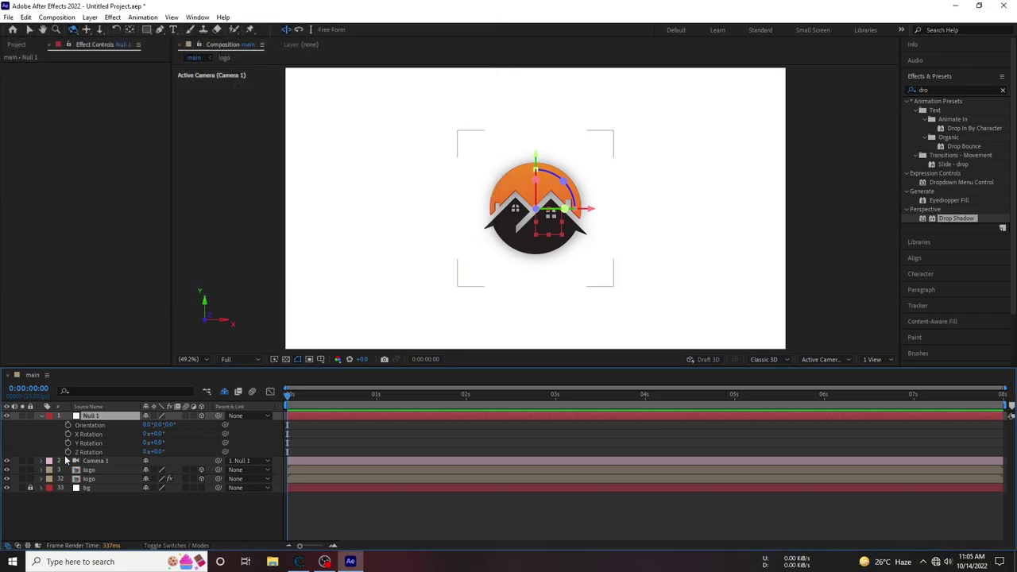
key("shift+s")
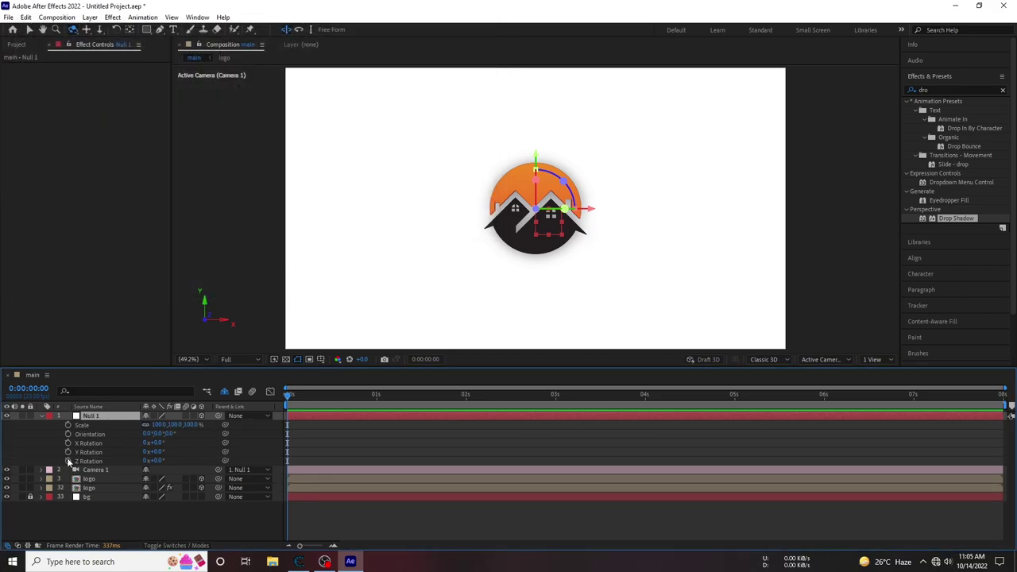
key("alt+shift+r")
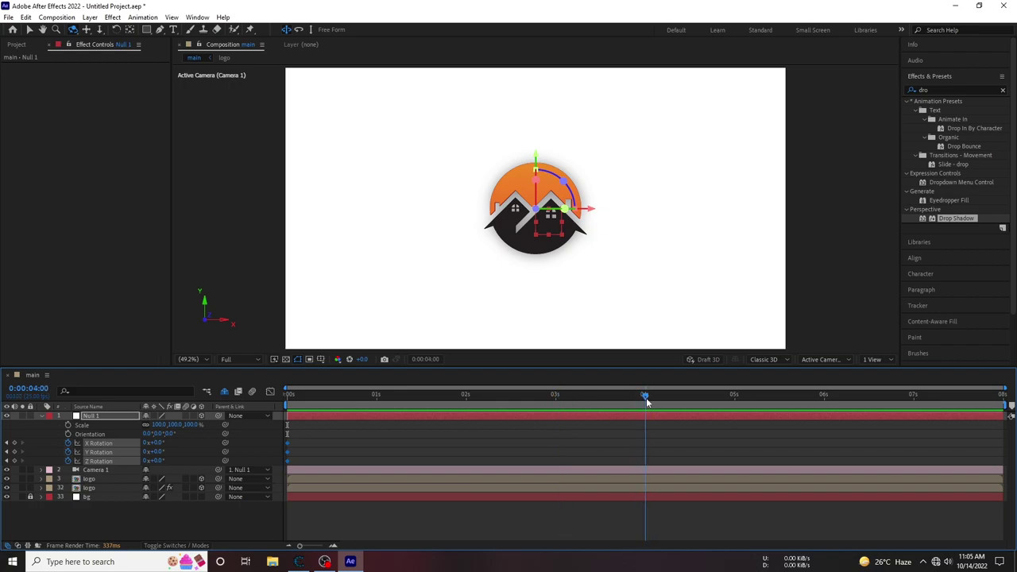
Move the 0° rotation keys to 4 s and tilt Null 1 to about 51° X at the start
left_click_drag(293, 454, 492, 451)
left_click_drag(649, 453, 648, 455)
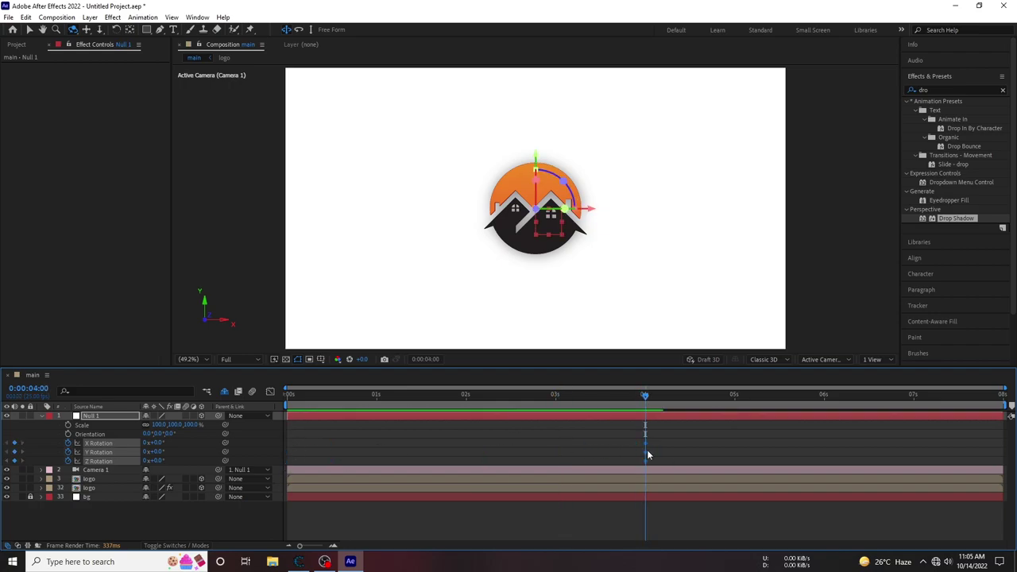
mouse_move(157, 446)
left_mouse_down()
mouse_move(207, 468)
mouse_move(185, 454)
left_mouse_up()
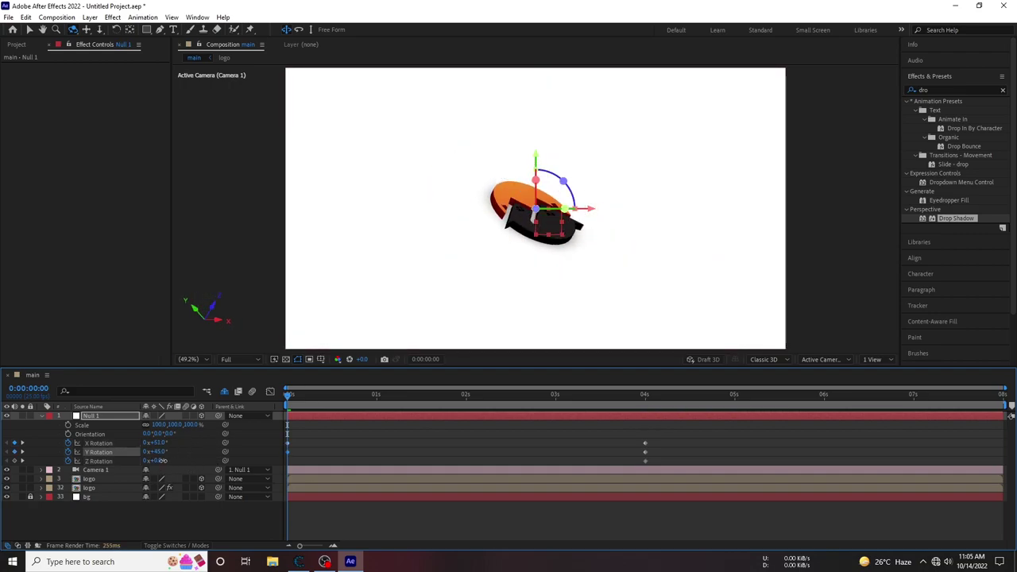
left_click_drag(162, 460, 156, 455)
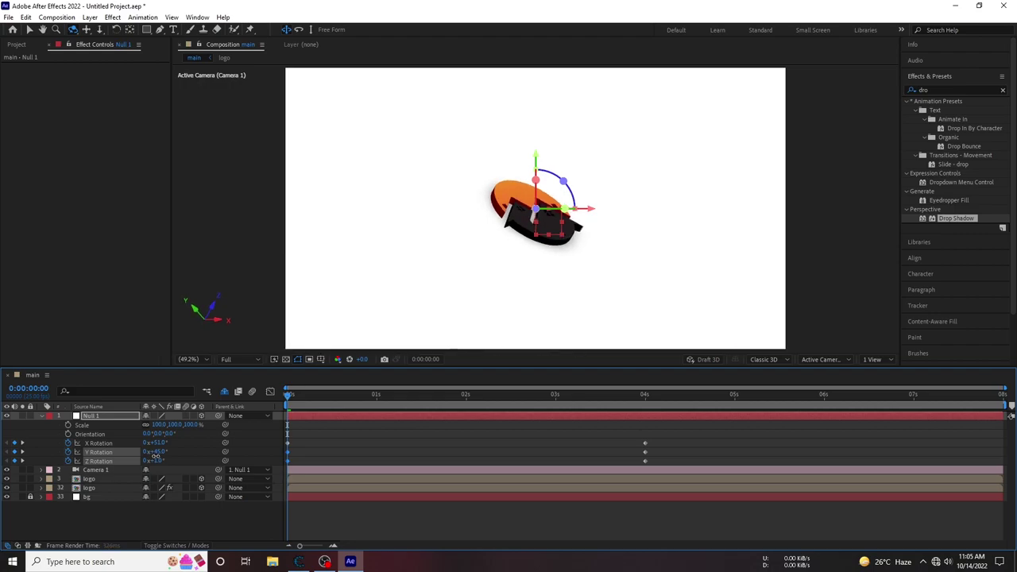
Keyframe Null 1's Scale at 70% at 0 s with a second key at 4 s
left_click(299, 439)
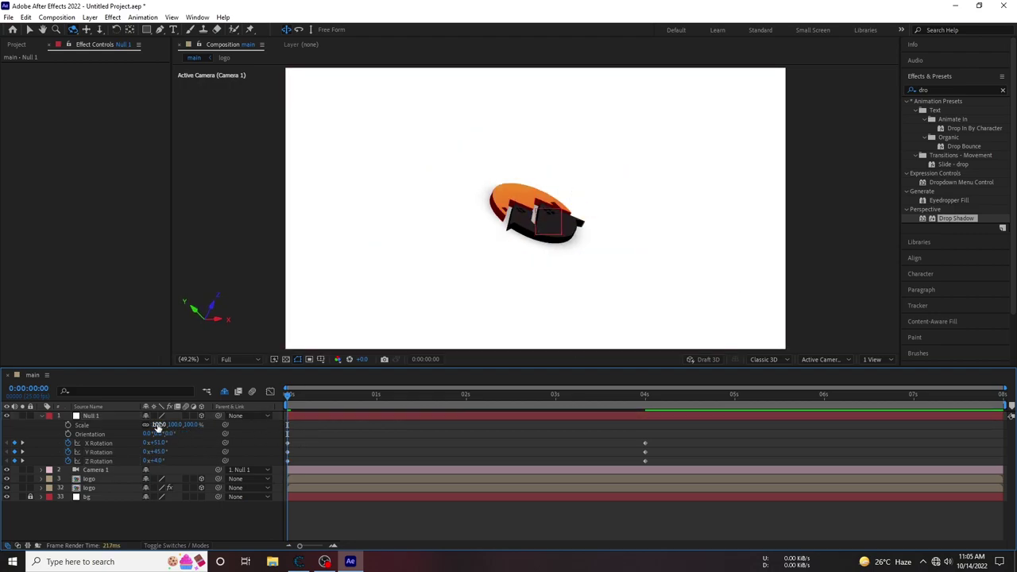
type("70")
key("Return")
left_click(643, 402)
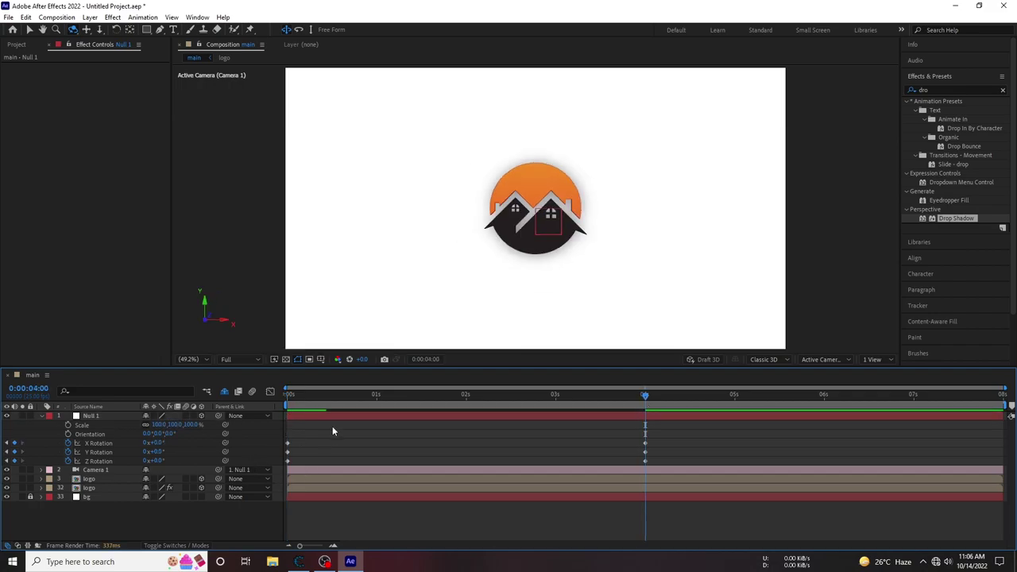
key("Home")
left_click(68, 425)
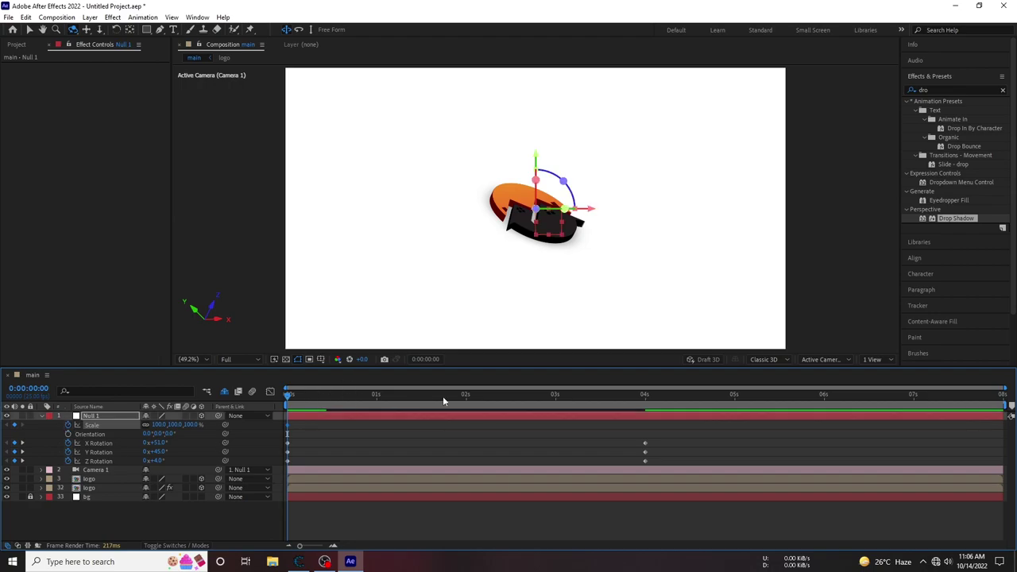
left_click(176, 424)
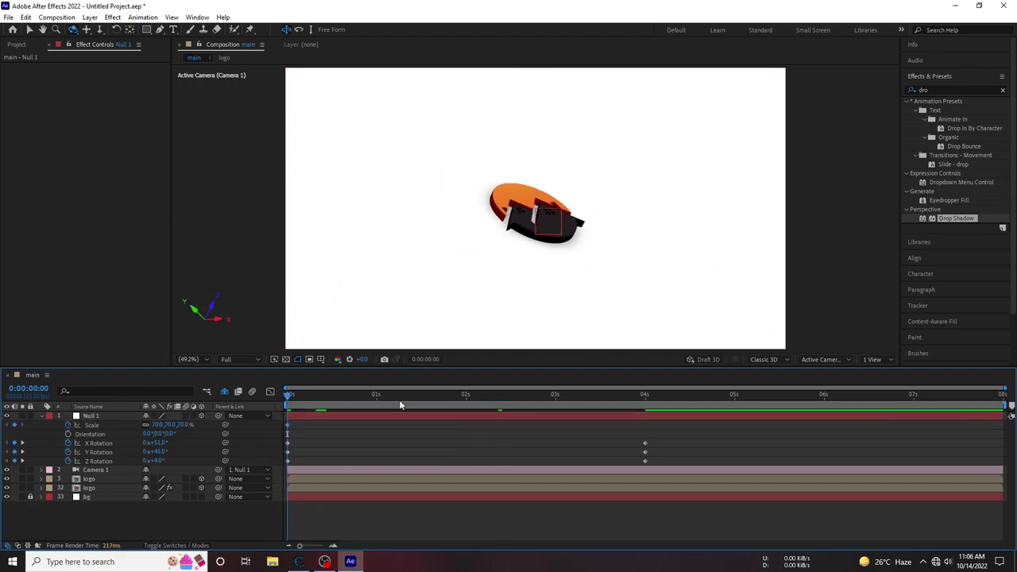
left_click(645, 401)
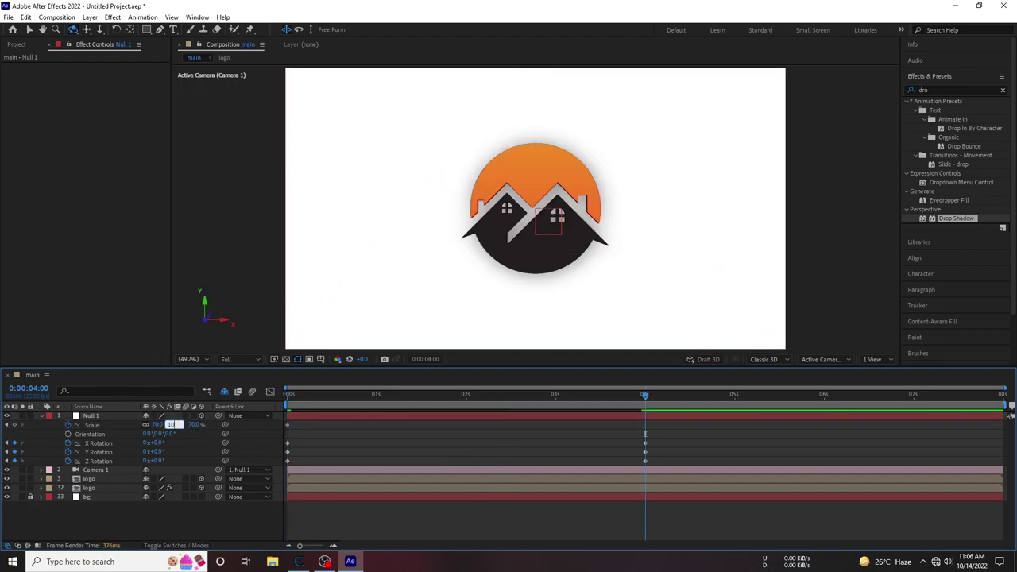
type("70")
key("Return")
key("Home")
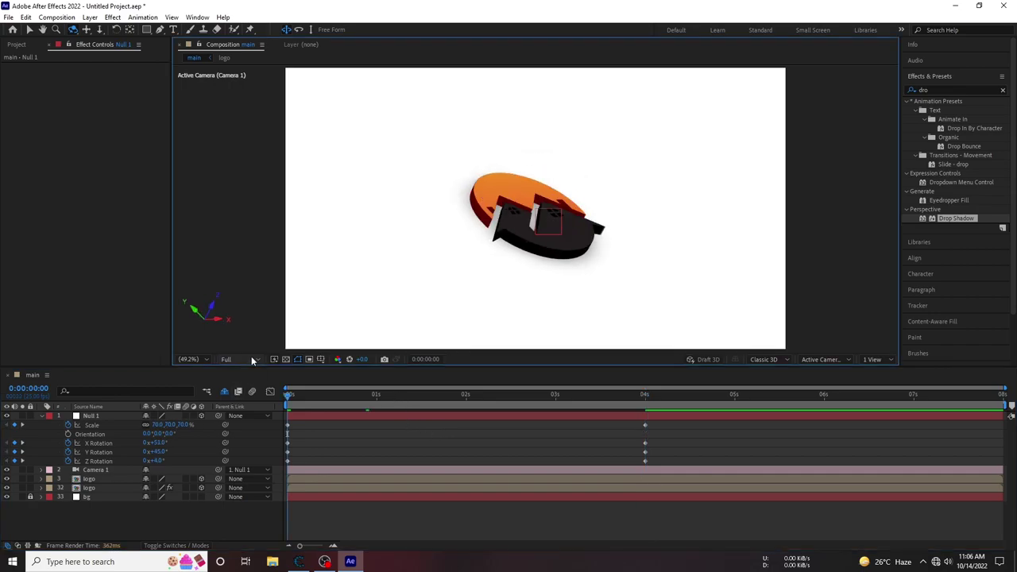
Preview the intro animation at Third resolution
left_click(251, 356)
left_click(249, 406)
key("space")
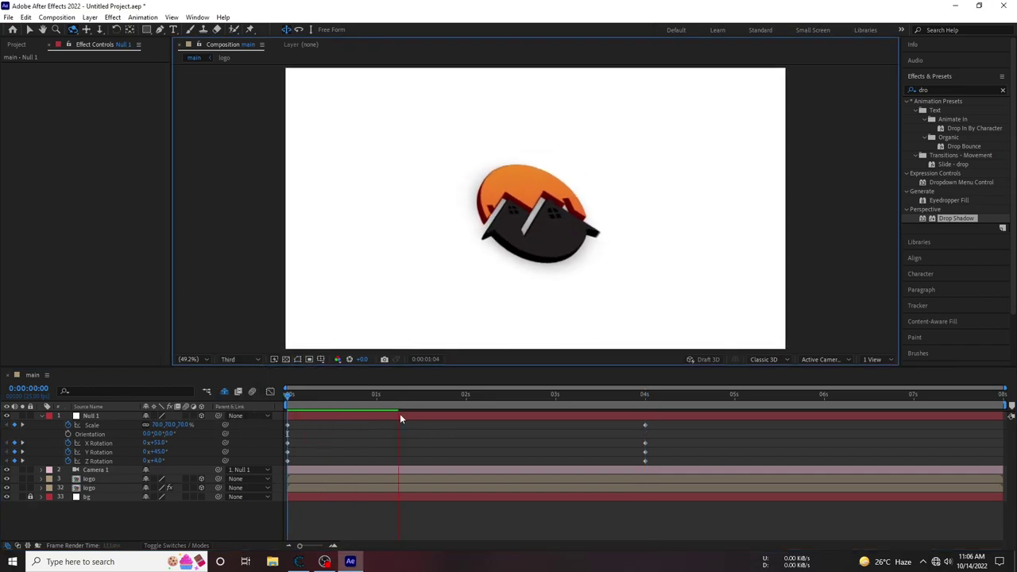
Apply Easy Ease to all of Null 1's scale and rotation keyframes
key("space")
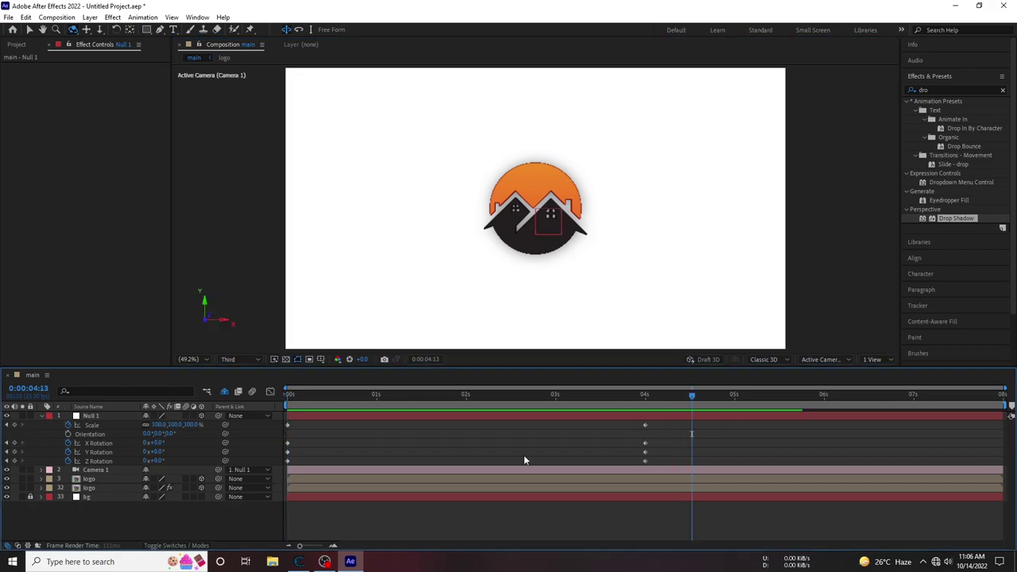
left_click_drag(524, 460, 269, 472)
right_click(288, 425)
mouse_move(361, 414)
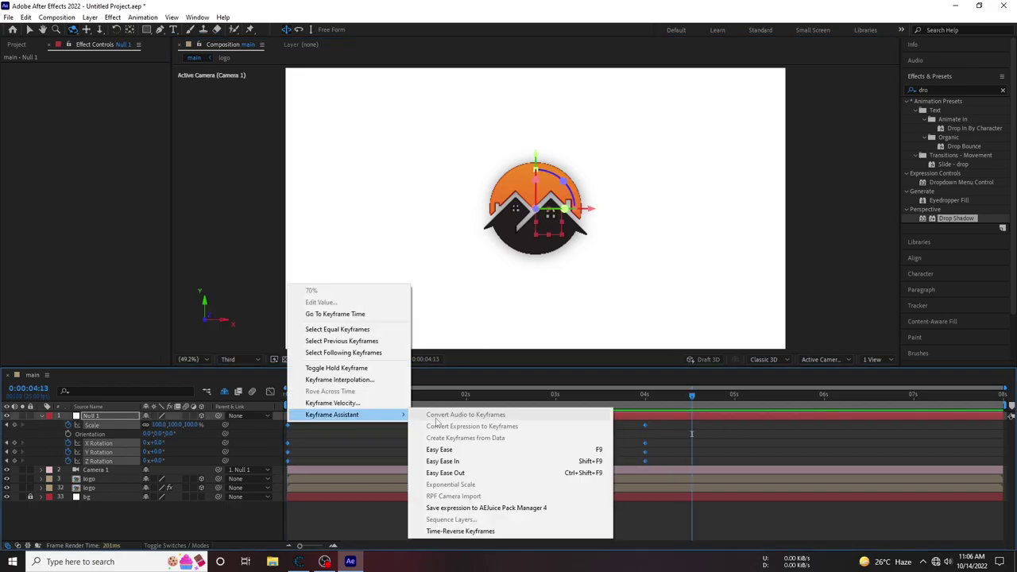
left_click(556, 449)
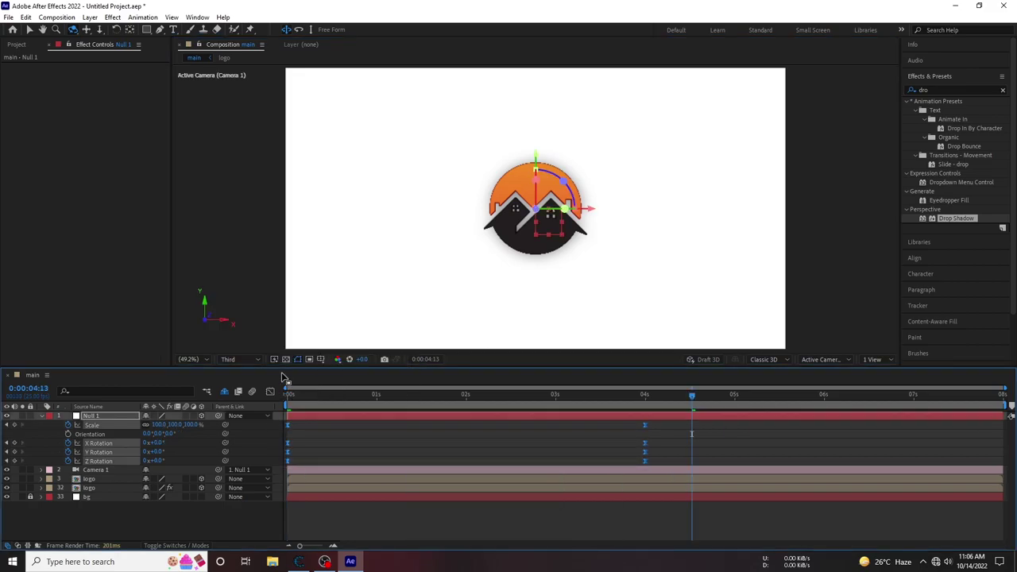
Inspect the keyframes' speed graph in the Graph Editor and replay the eased animation
left_click(270, 392)
left_click(539, 533)
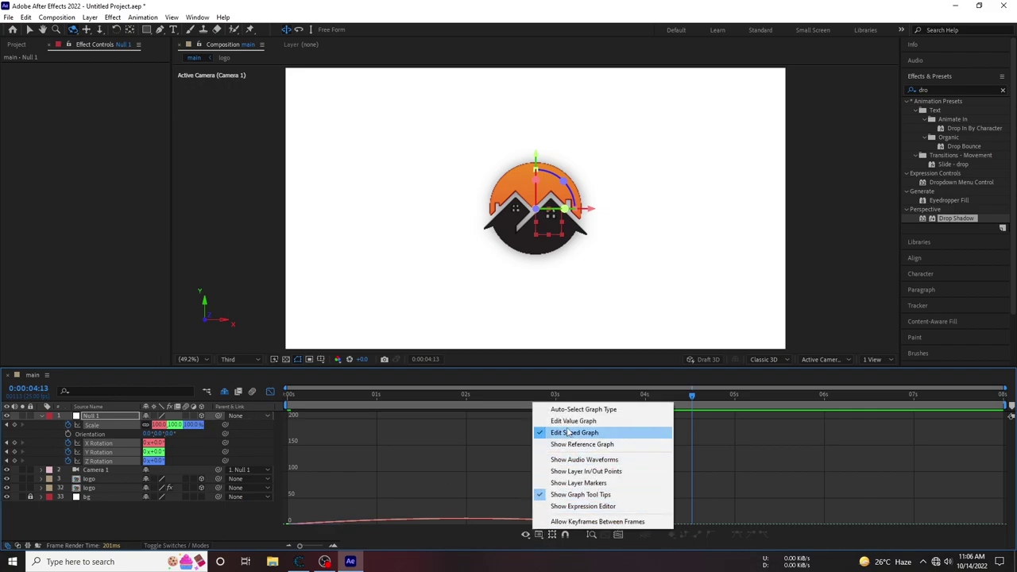
left_click(573, 421)
left_click(538, 533)
left_click(576, 444)
left_click(270, 392)
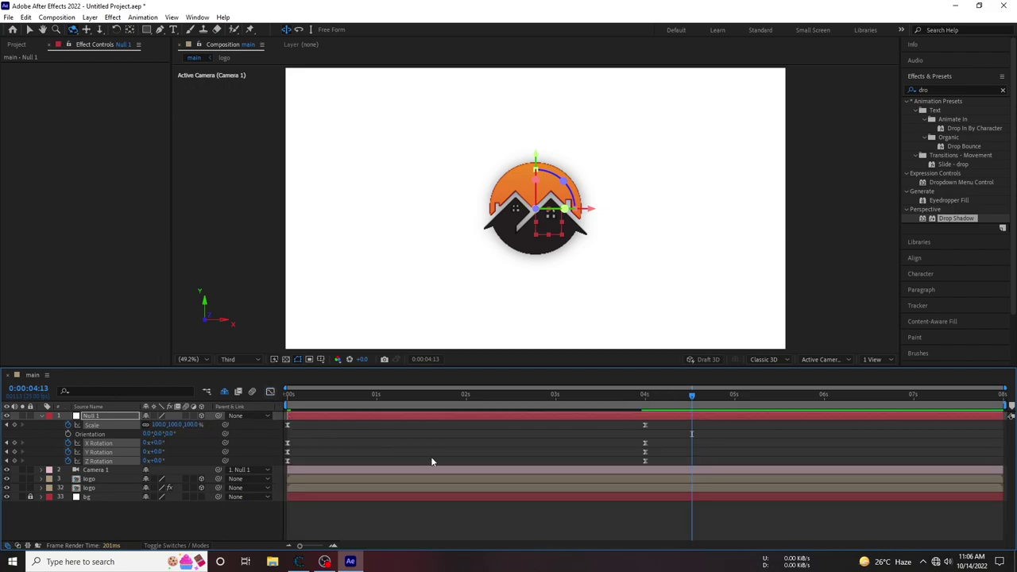
key("Home")
key("space")
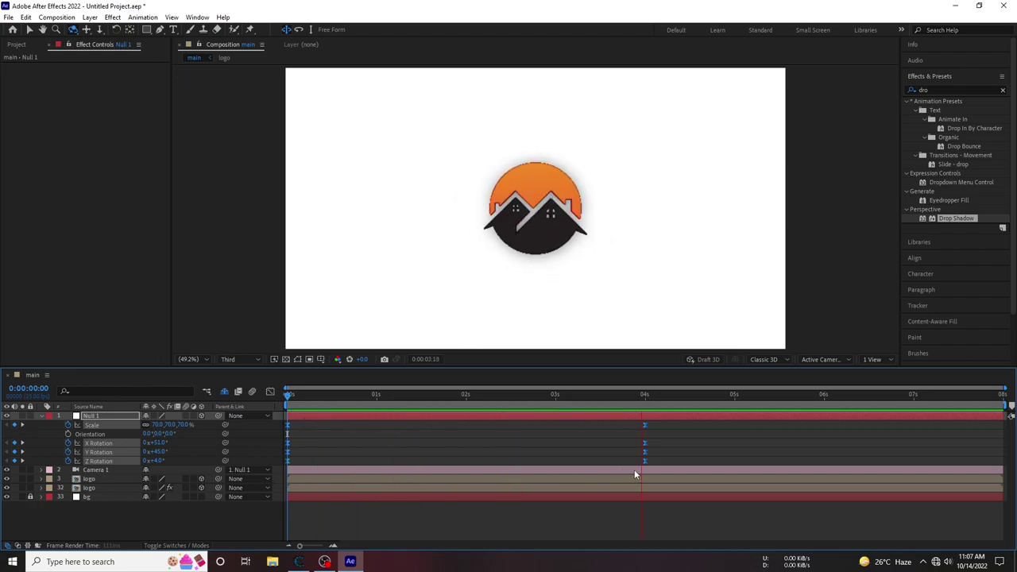
key("space")
Select the 4 s keyframes and open the Shifter and Keyframe Wingman panels
left_click_drag(673, 424, 254, 480)
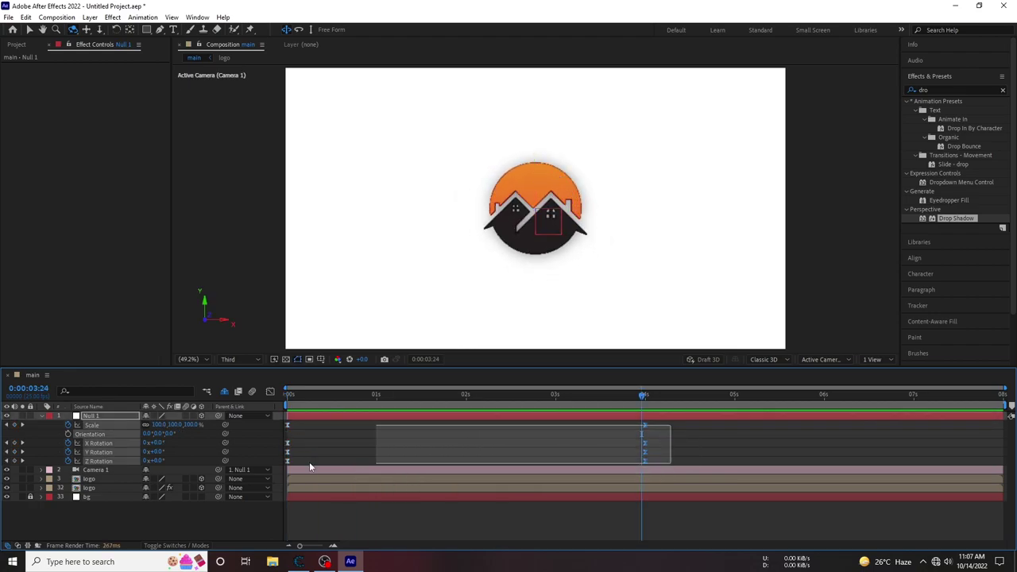
left_click(197, 18)
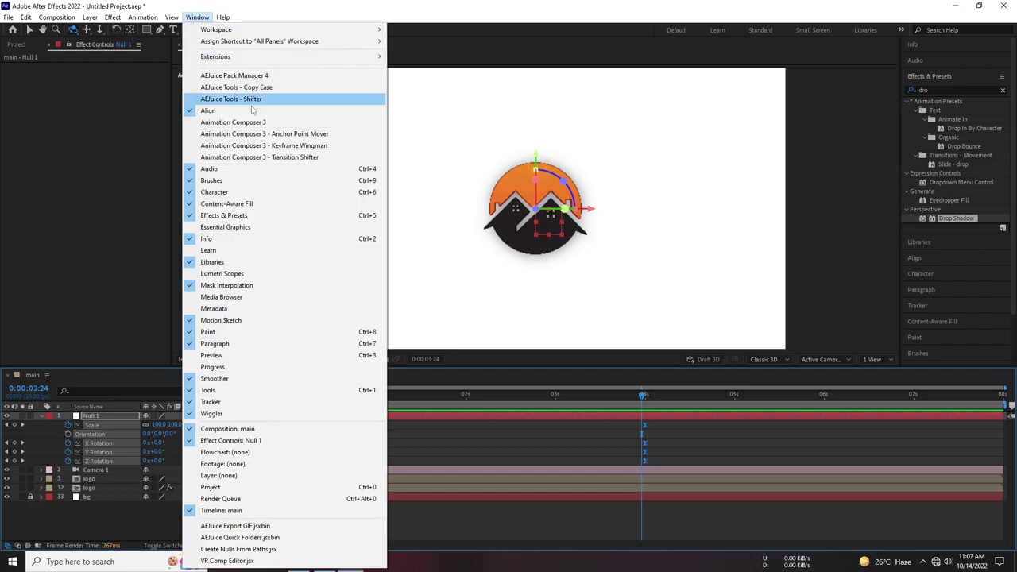
left_click(222, 98)
left_click(197, 17)
left_click(238, 141)
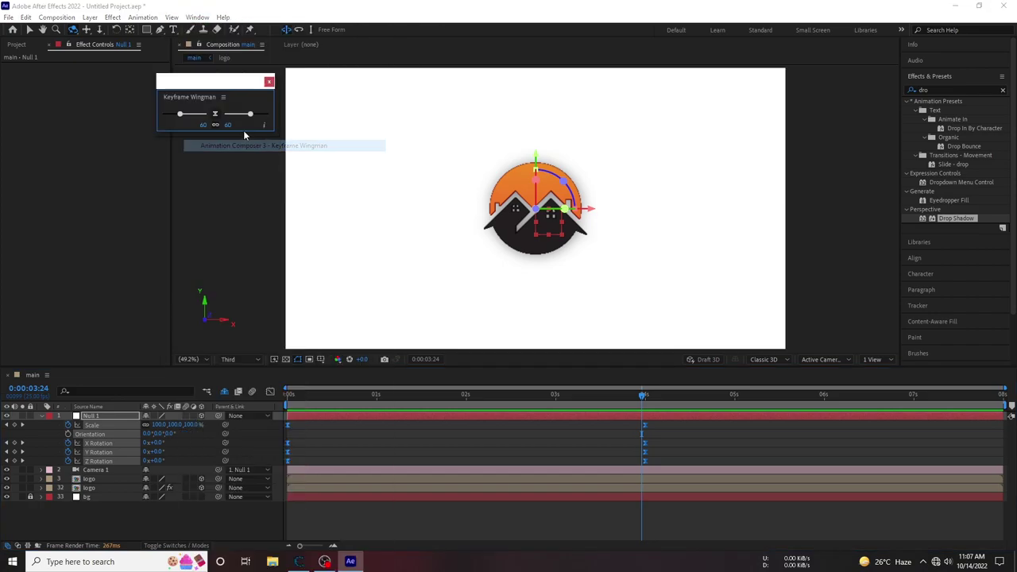
key("Home")
key("space")
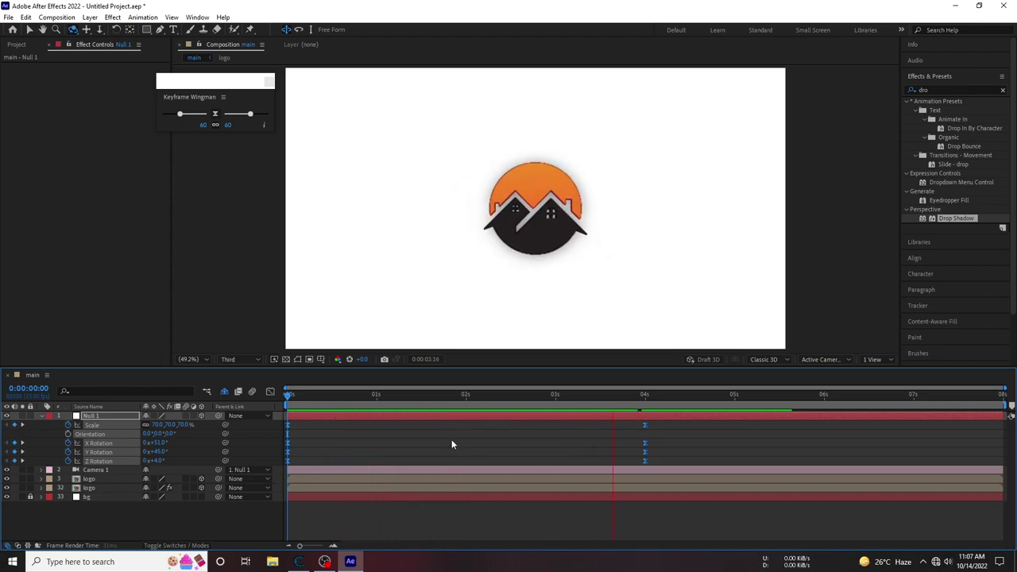
left_click(221, 439)
Search the effects for 'ramp' and apply Gradient Ramp to the bg layer
left_click(41, 415)
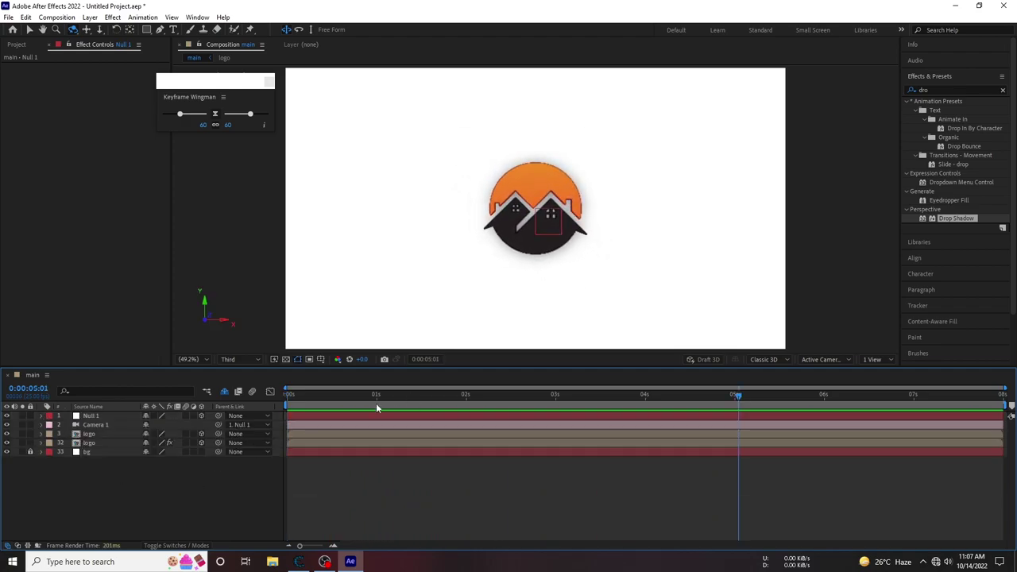
left_click(95, 434)
left_click(927, 89)
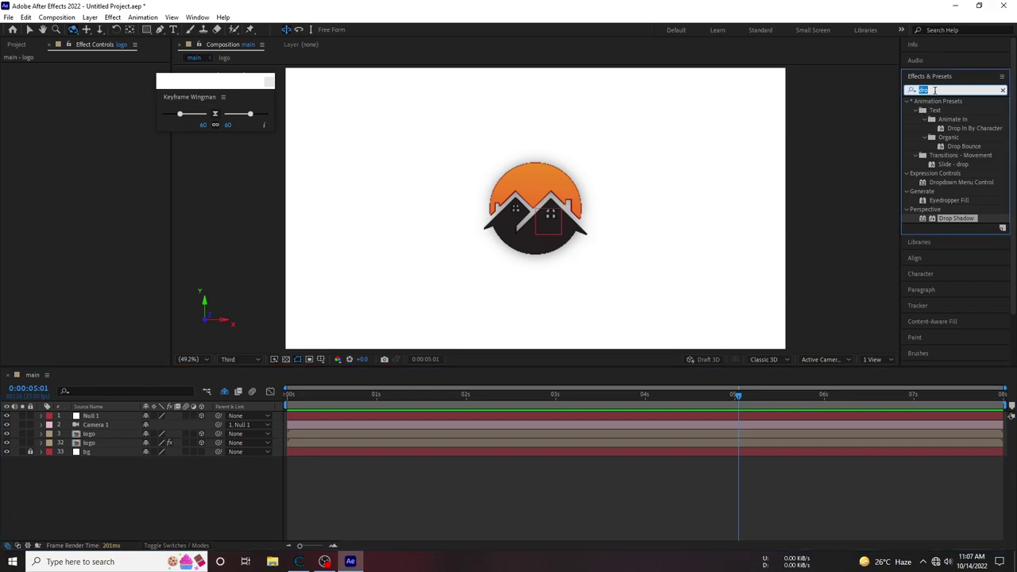
key("BackSpace")
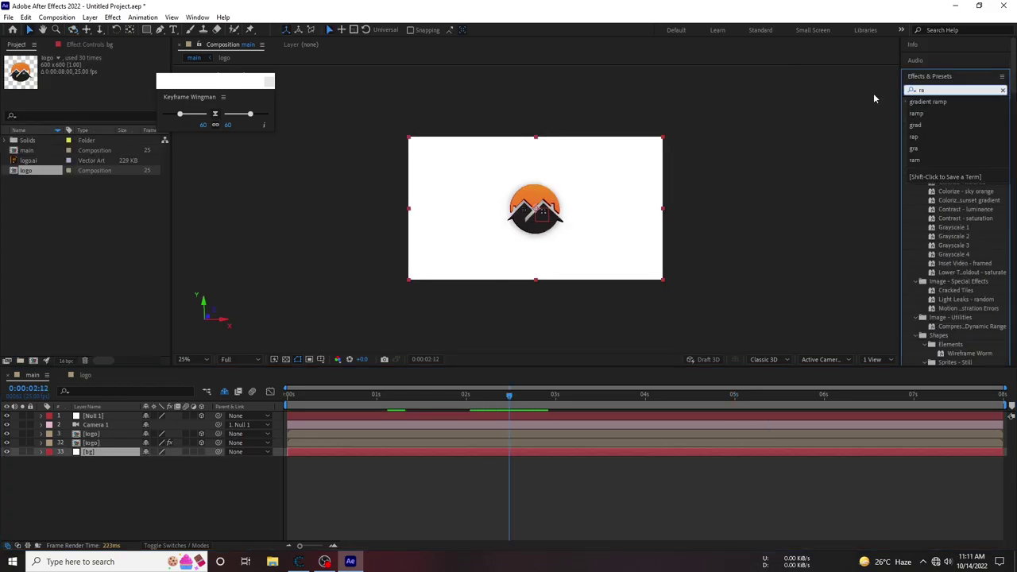
type("mp")
left_click_drag(959, 110, 84, 452)
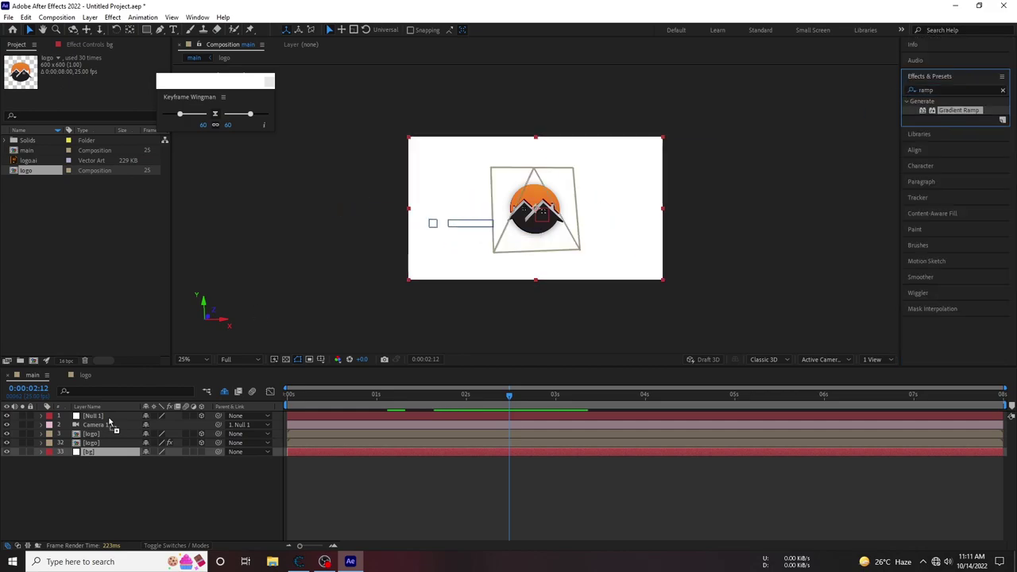
key("period")
key("period")
Set the gradient's start colour to a deep orange, 9F6100
left_click(99, 84)
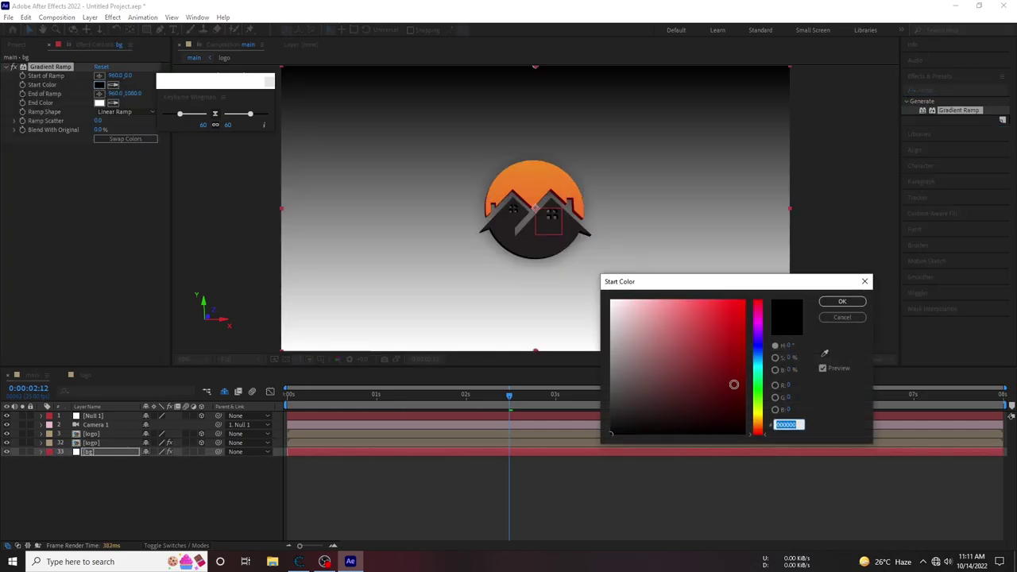
left_click(824, 352)
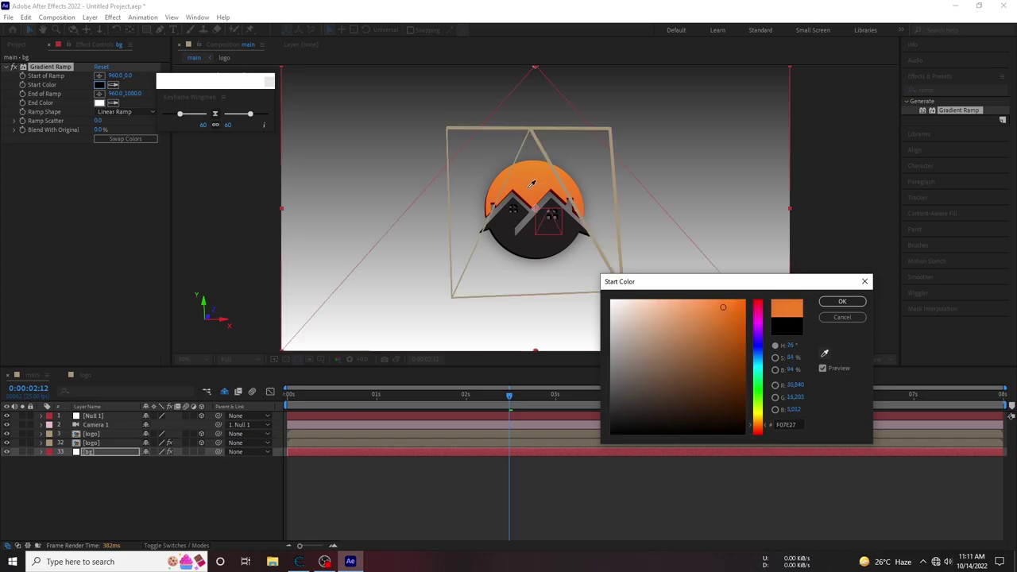
left_click(781, 301)
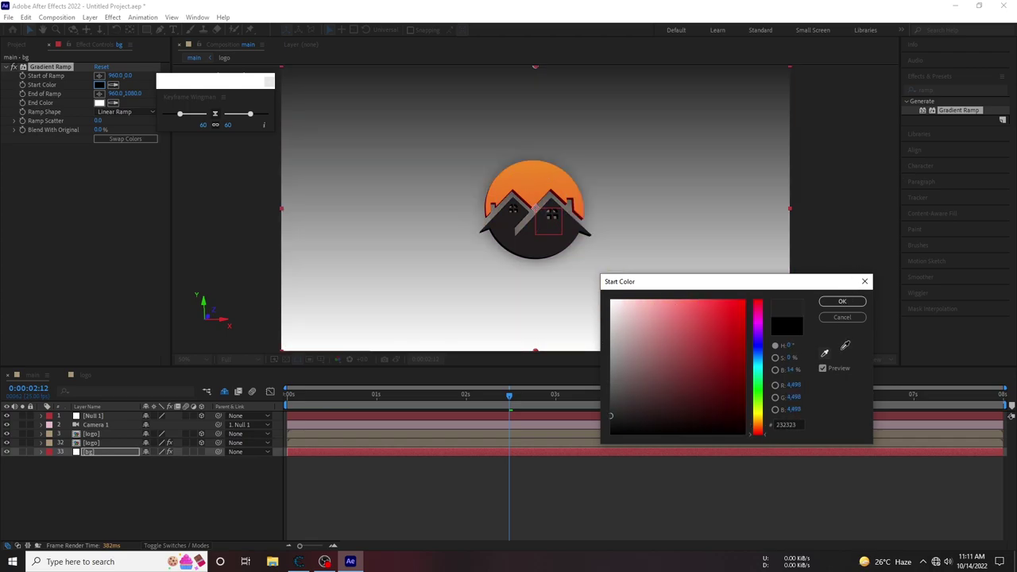
left_click(758, 413)
left_click_drag(758, 414, 757, 421)
left_click_drag(739, 298, 744, 350)
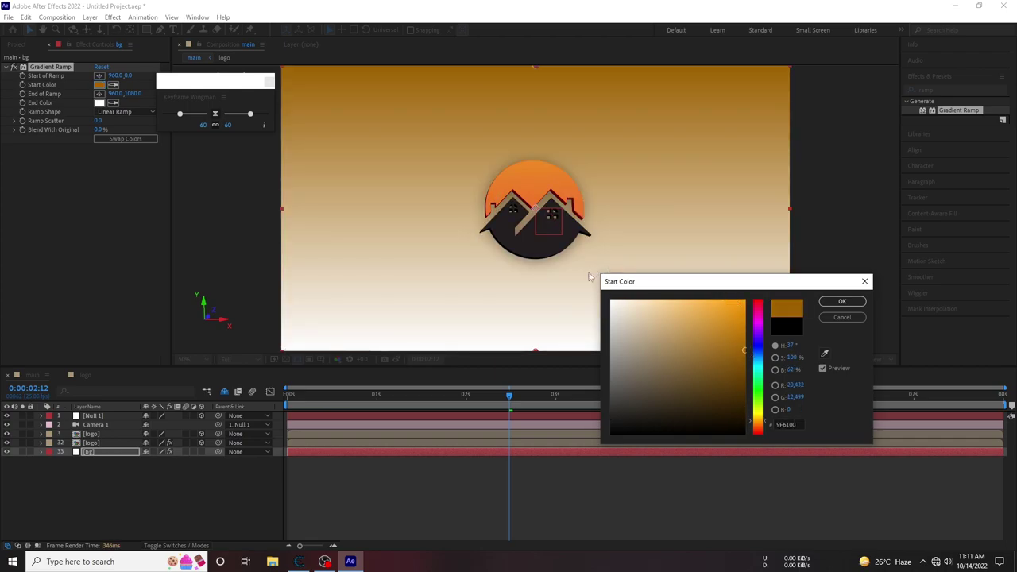
left_click(842, 301)
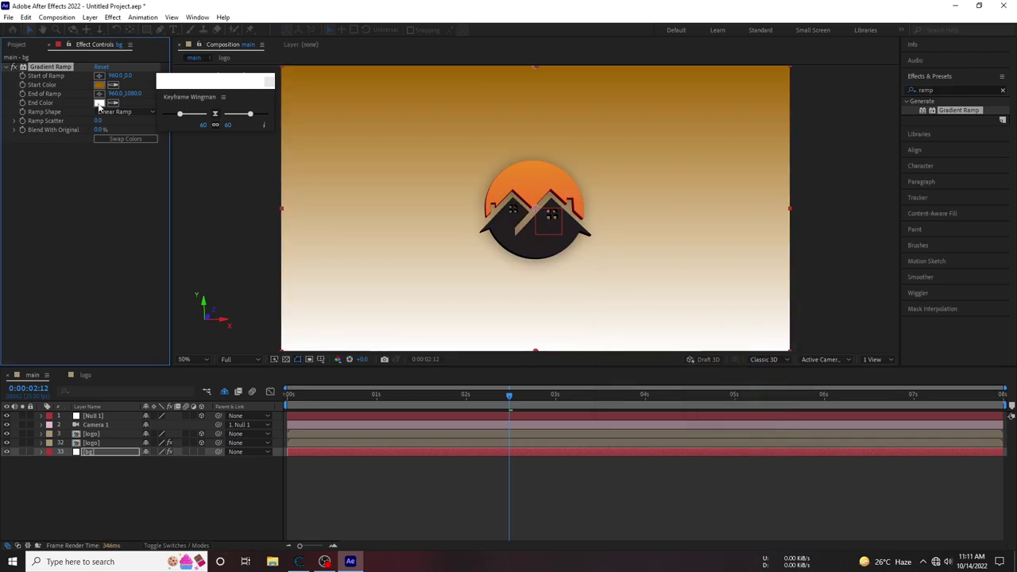
Set the gradient's end colour to mid grey, then swap the start and end colours
left_click(99, 103)
left_click(623, 434)
left_click(692, 333)
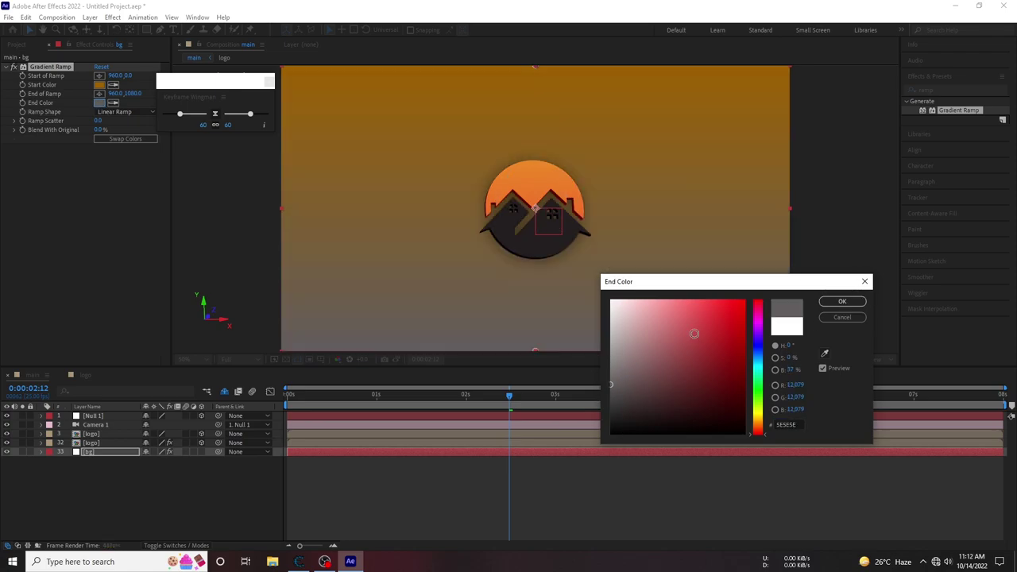
left_click(842, 301)
left_click(125, 139)
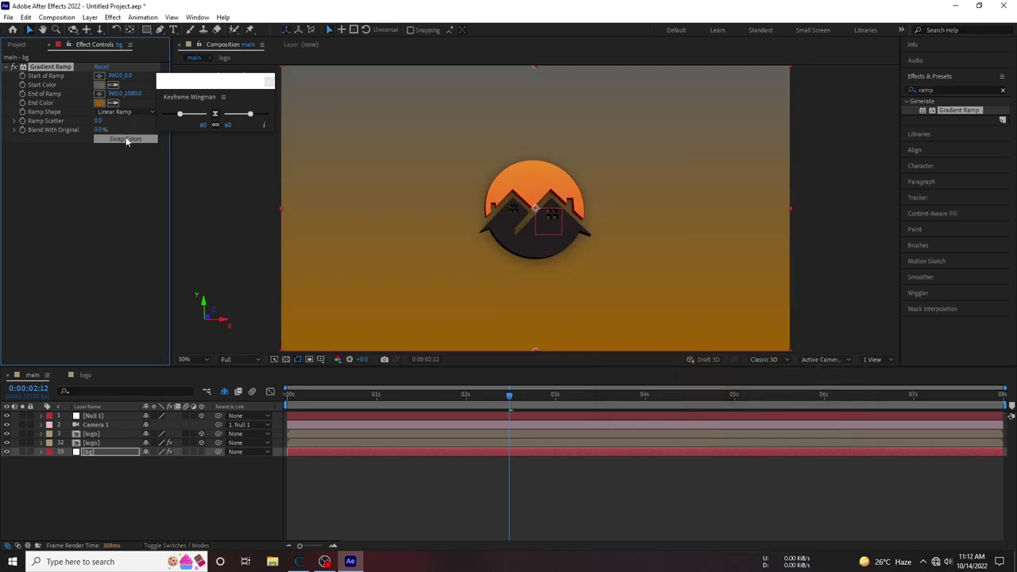
Change the end colour to light peach FFDBA3 and play the animation over the new background
left_click(98, 102)
left_click(659, 300)
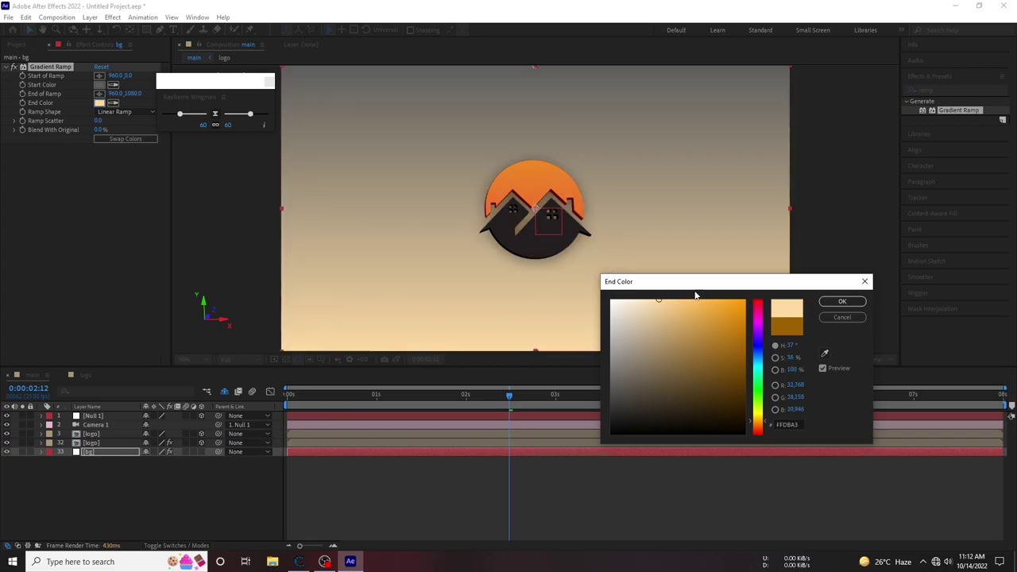
left_click(823, 302)
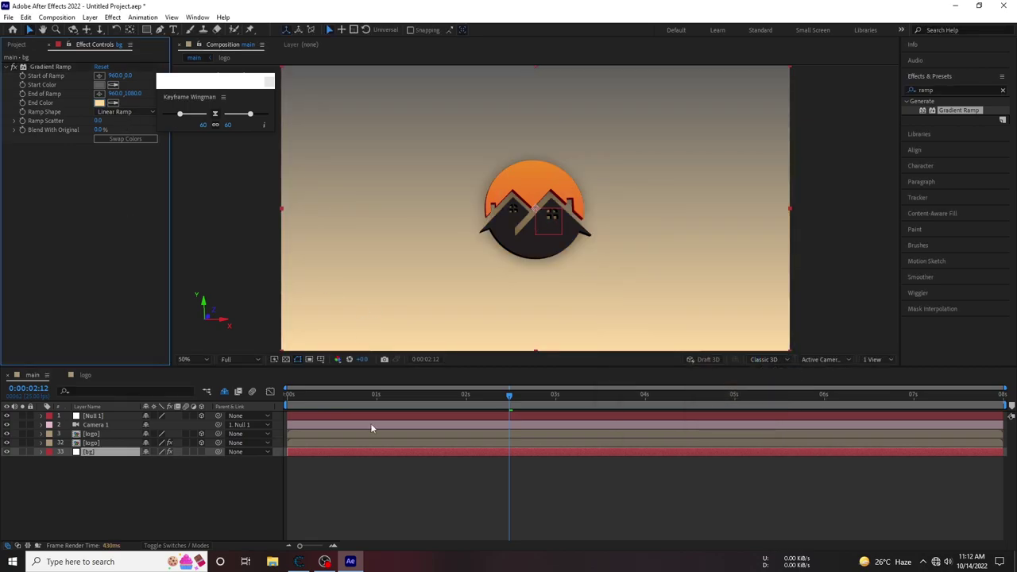
left_click_drag(354, 395, 650, 423)
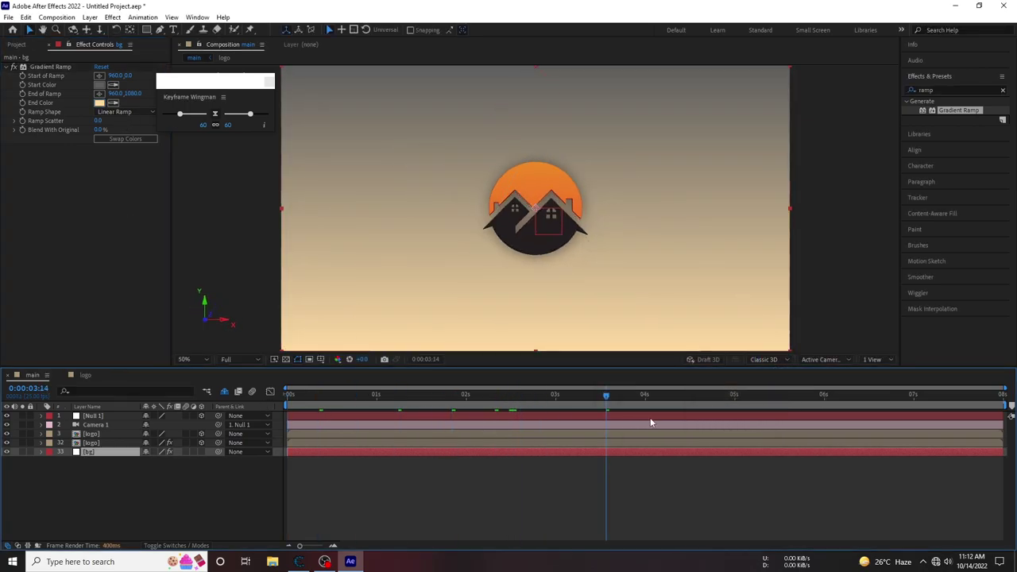
key("space")
left_click(200, 475)
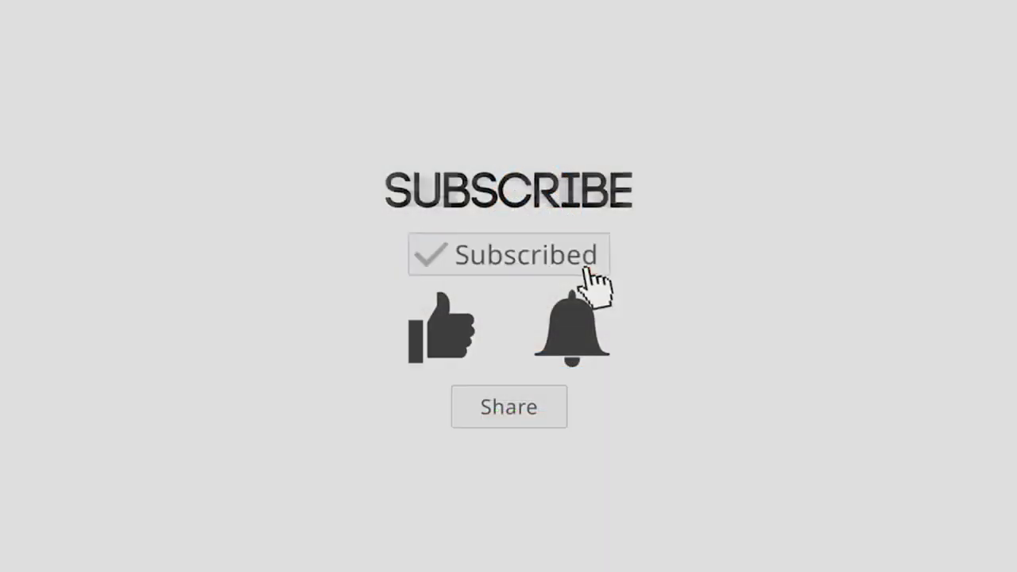